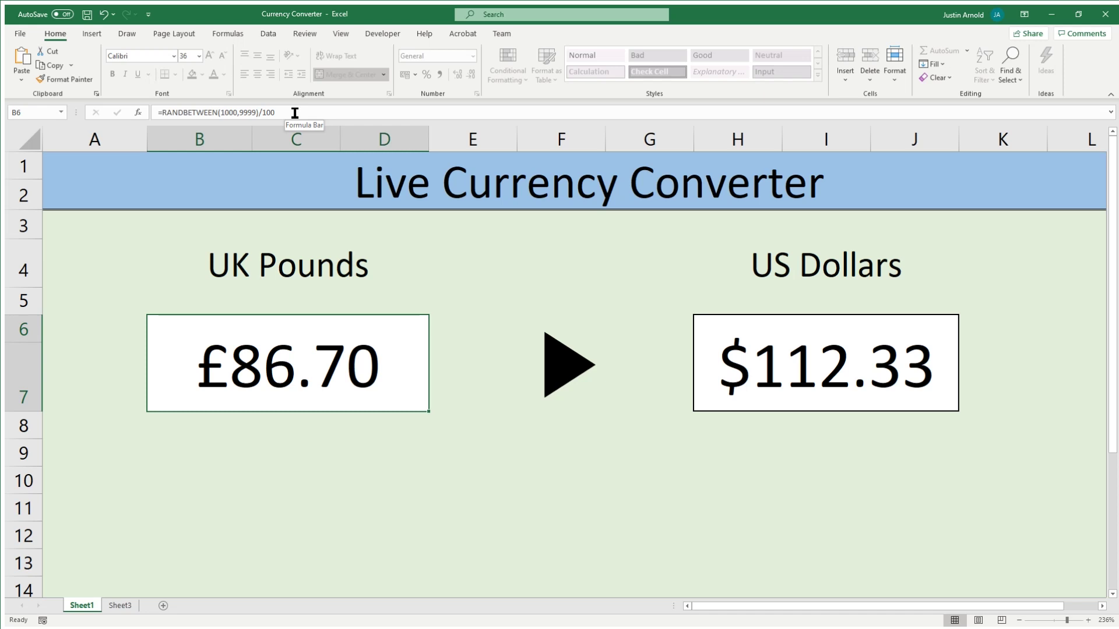
Recalculate the RANDBETWEEN pounds value with F9 repeatedly until it shows £38.51 and $49.89
{"action": "key", "text": "F9"}
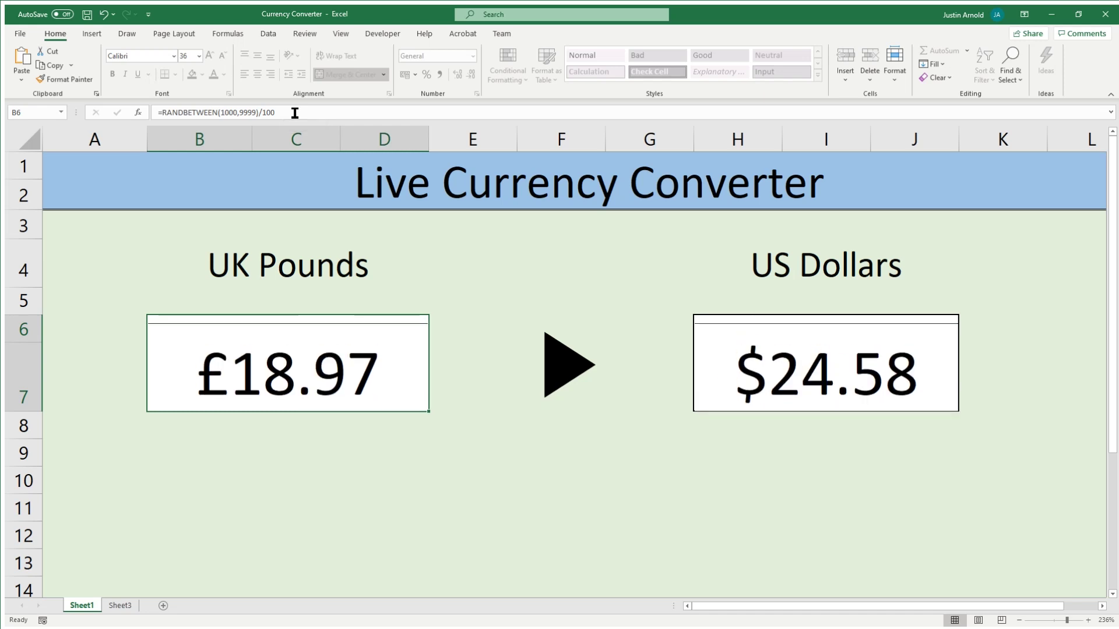
{"action": "key", "text": "F9"}
{"action": "key", "text": "F9"}
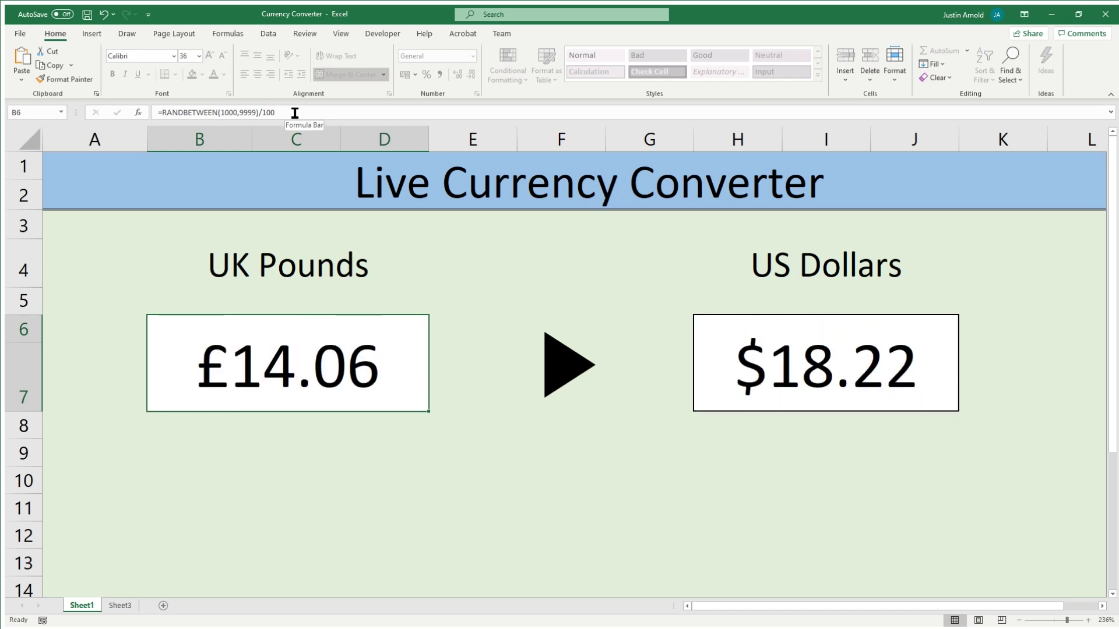
{"action": "key", "text": "F9"}
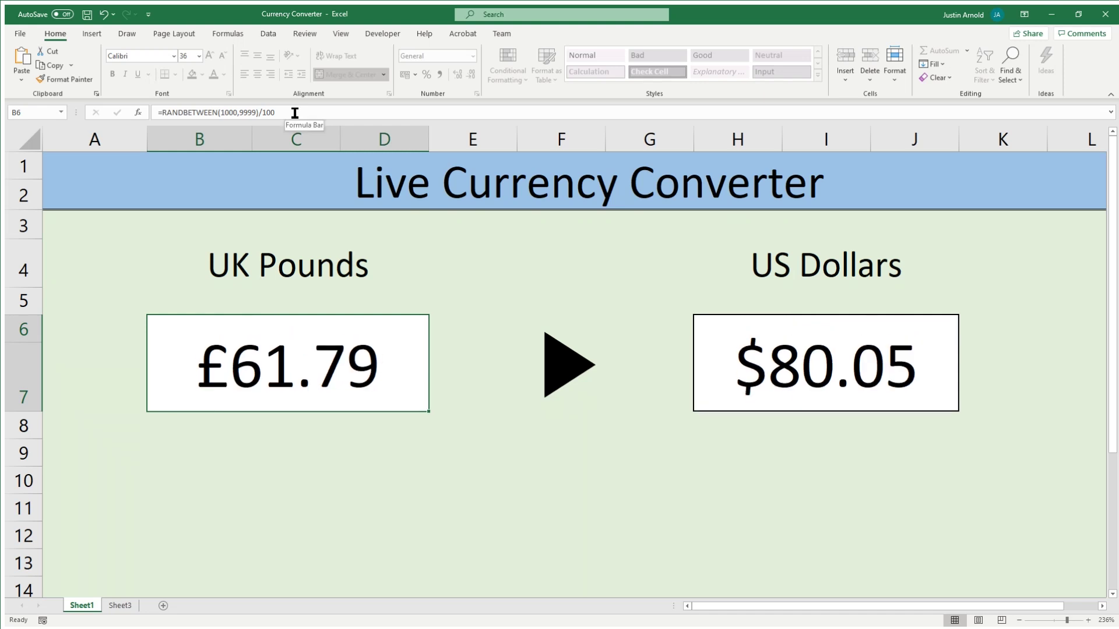
{"action": "key", "text": "F9"}
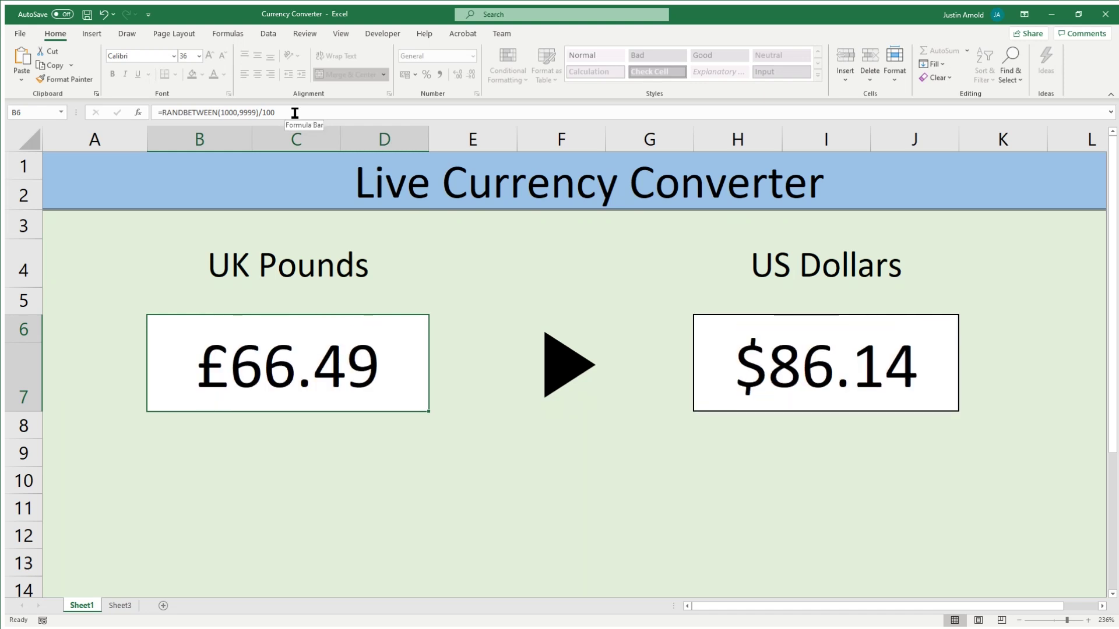
{"action": "key", "text": "F9"}
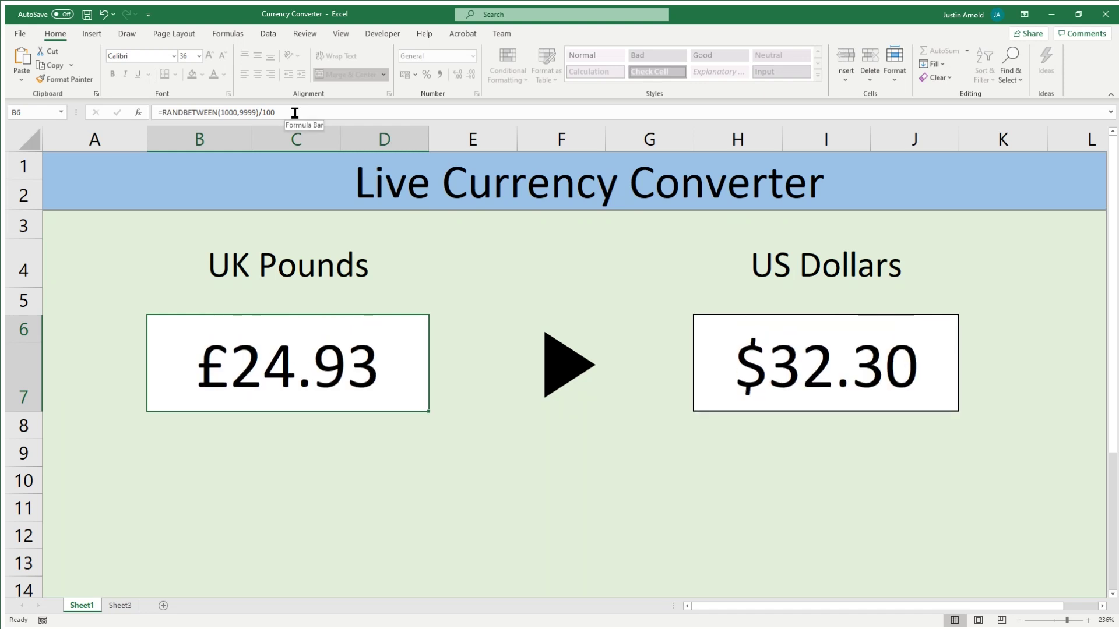
{"action": "key", "text": "F9"}
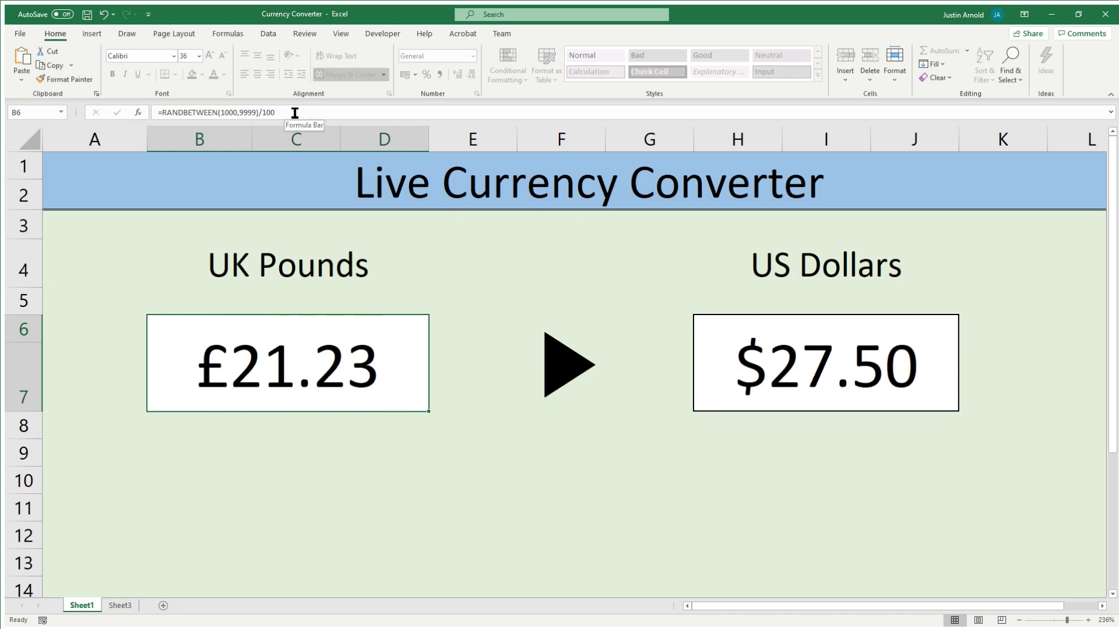
{"action": "key", "text": "F9"}
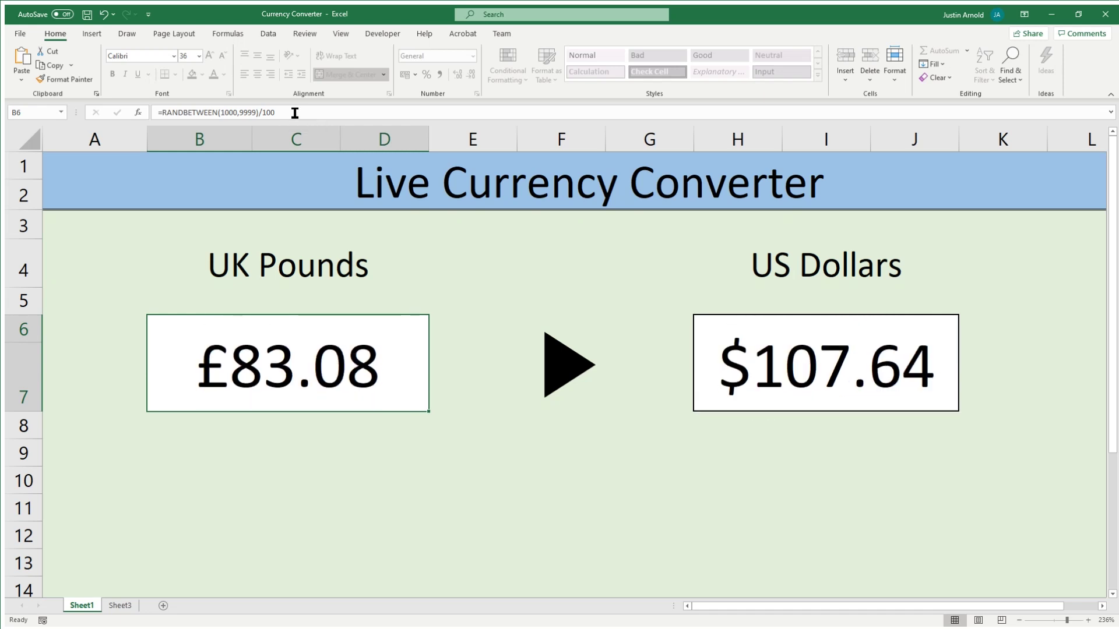
{"action": "key", "text": "F9"}
{"action": "key", "text": "F9"}
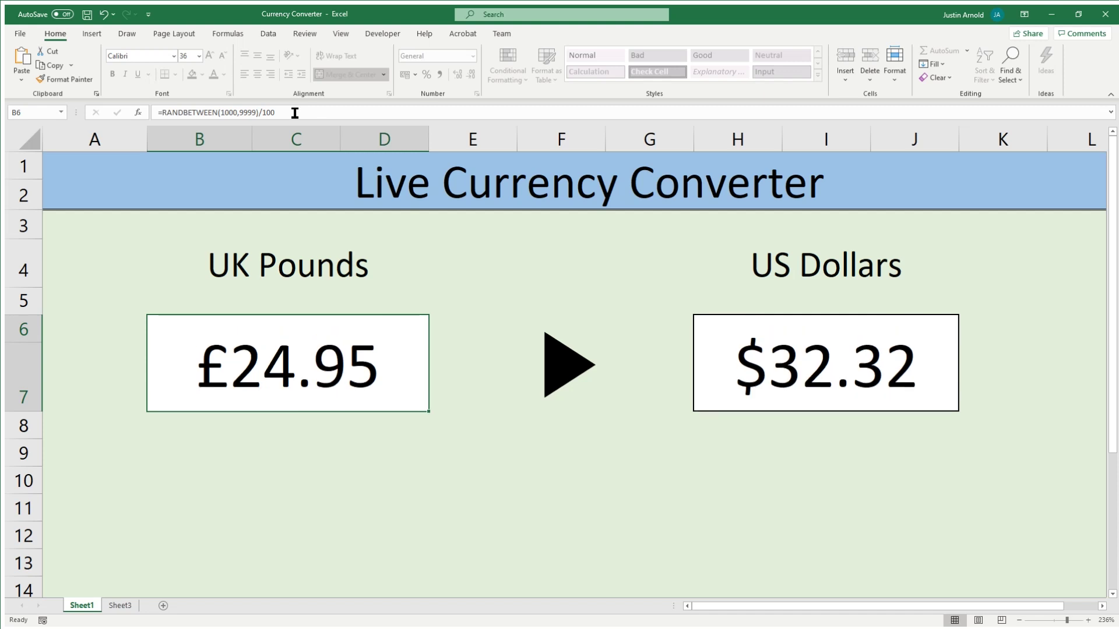
{"action": "key", "text": "F9"}
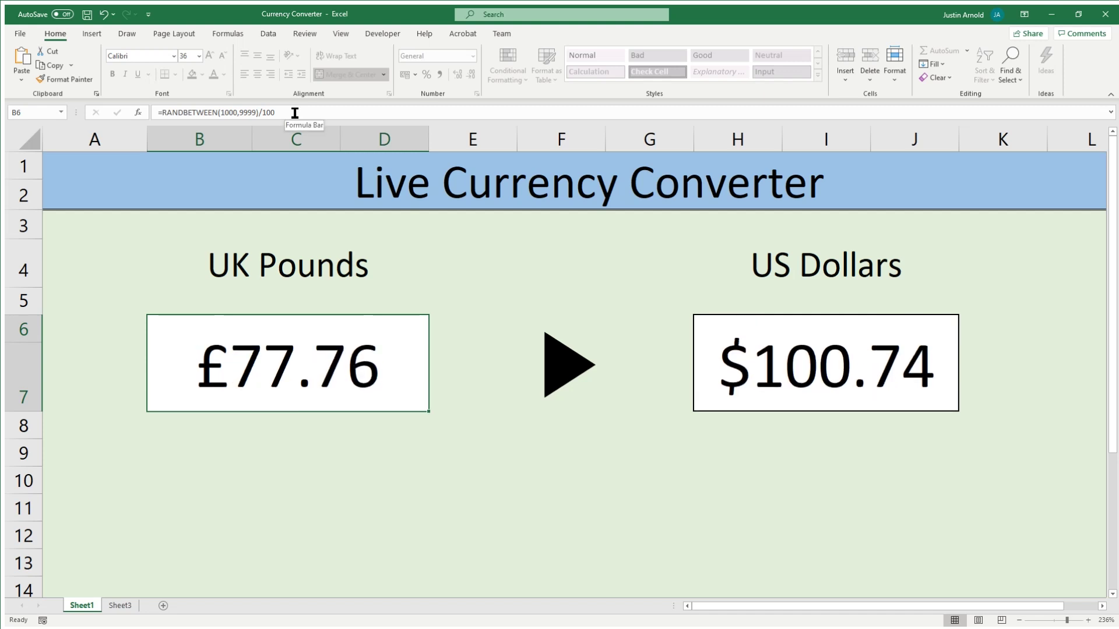
{"action": "key", "text": "F9"}
{"action": "key", "text": "F9"}
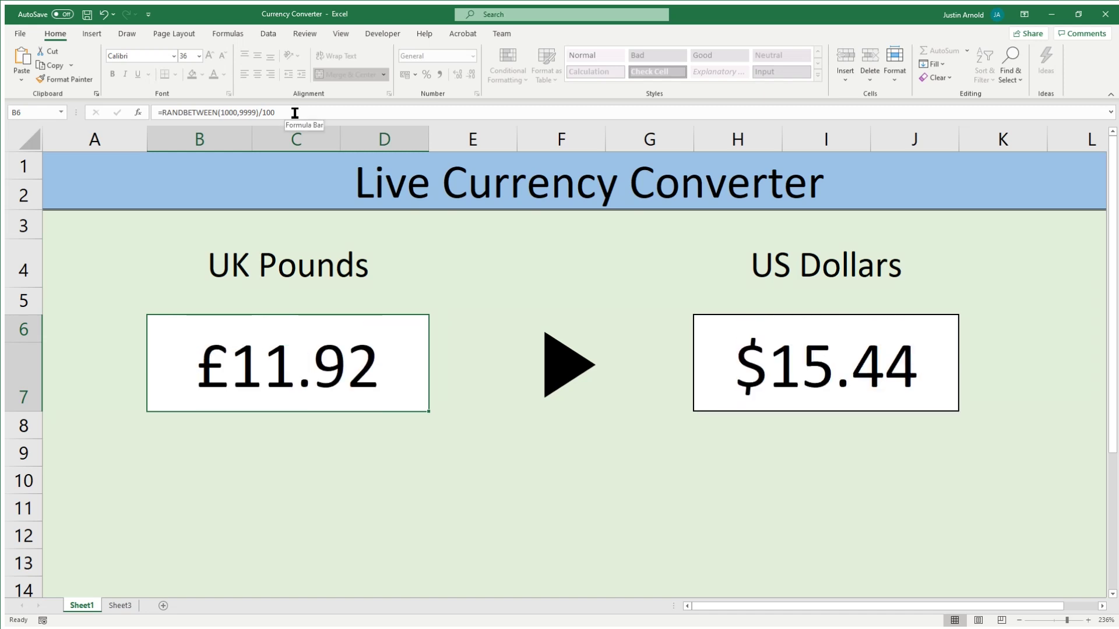
{"action": "key", "text": "F9"}
{"action": "key", "text": "F9"}
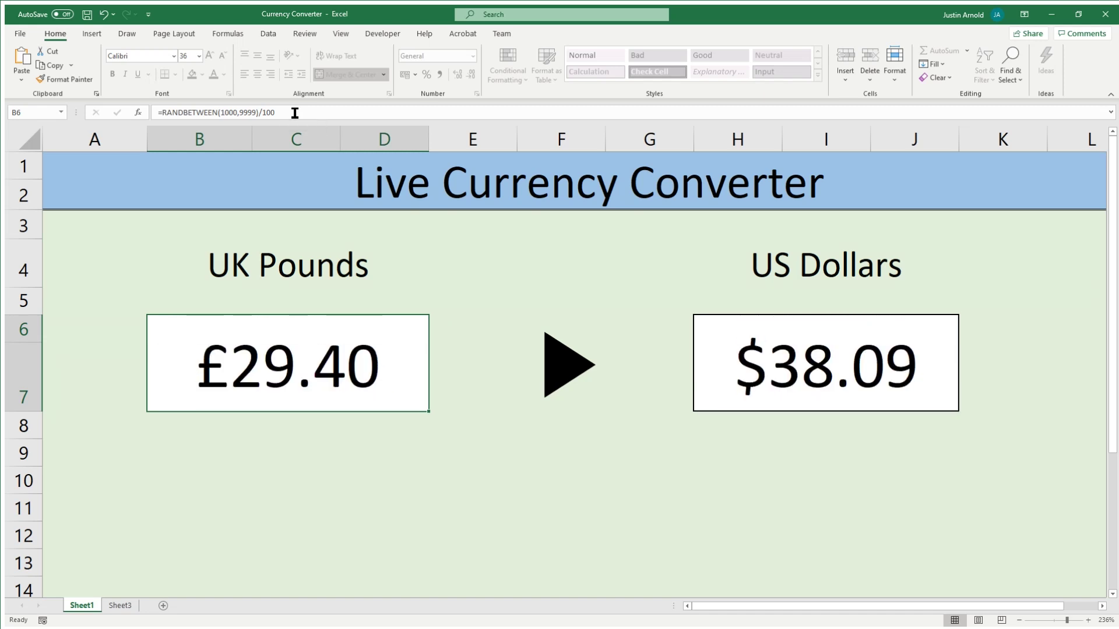
{"action": "key", "text": "F9"}
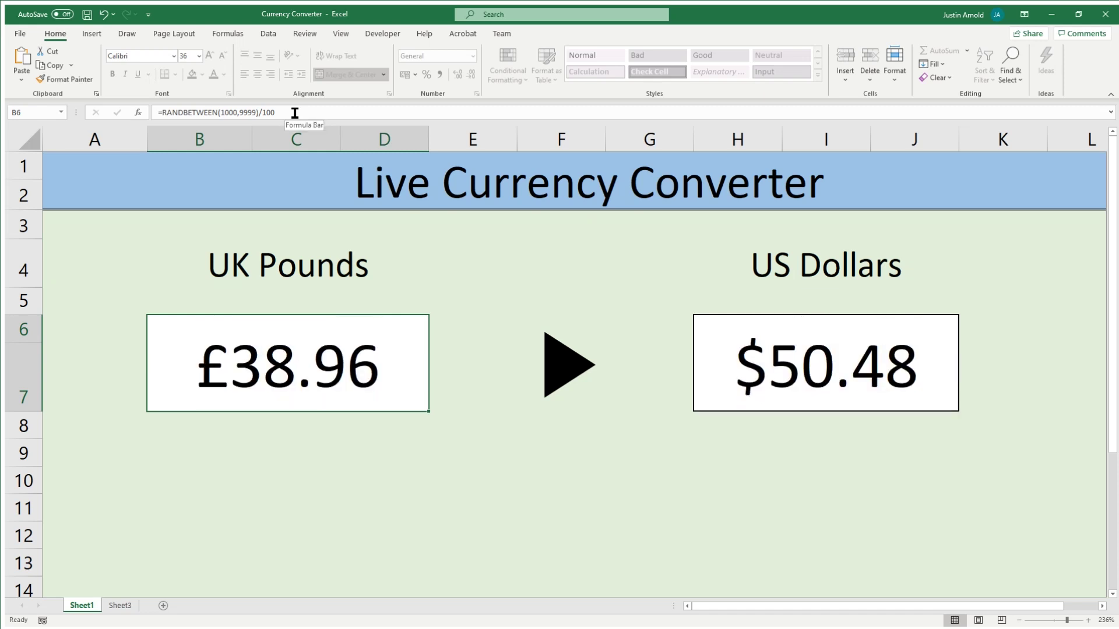
{"action": "key", "text": "F9"}
{"action": "key", "text": "F9"}
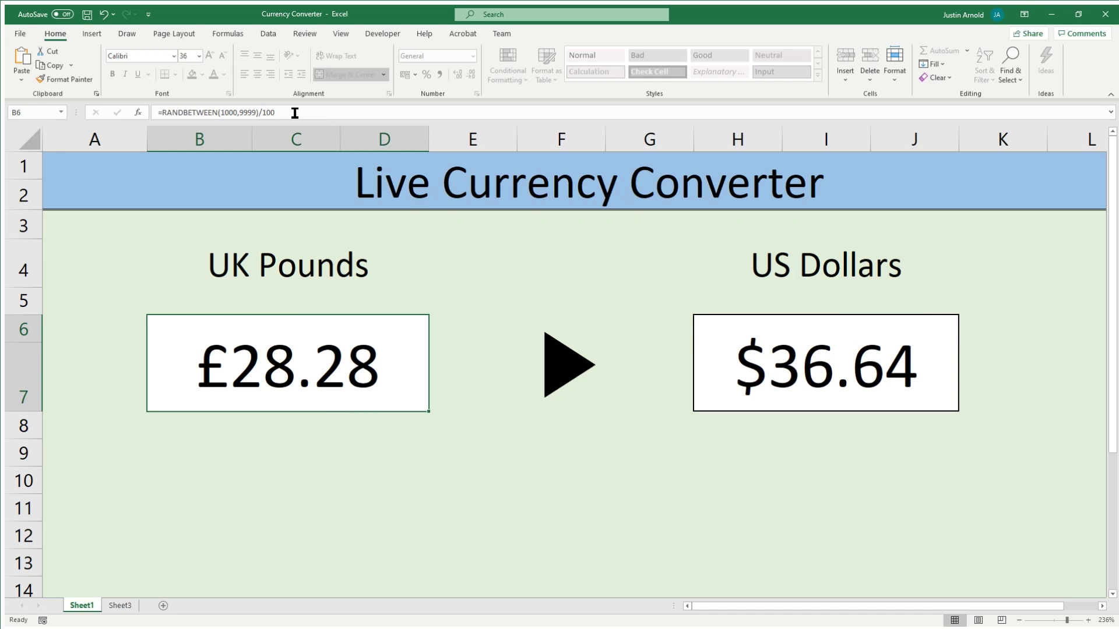
{"action": "key", "text": "F9"}
{"action": "key", "text": "F9"}
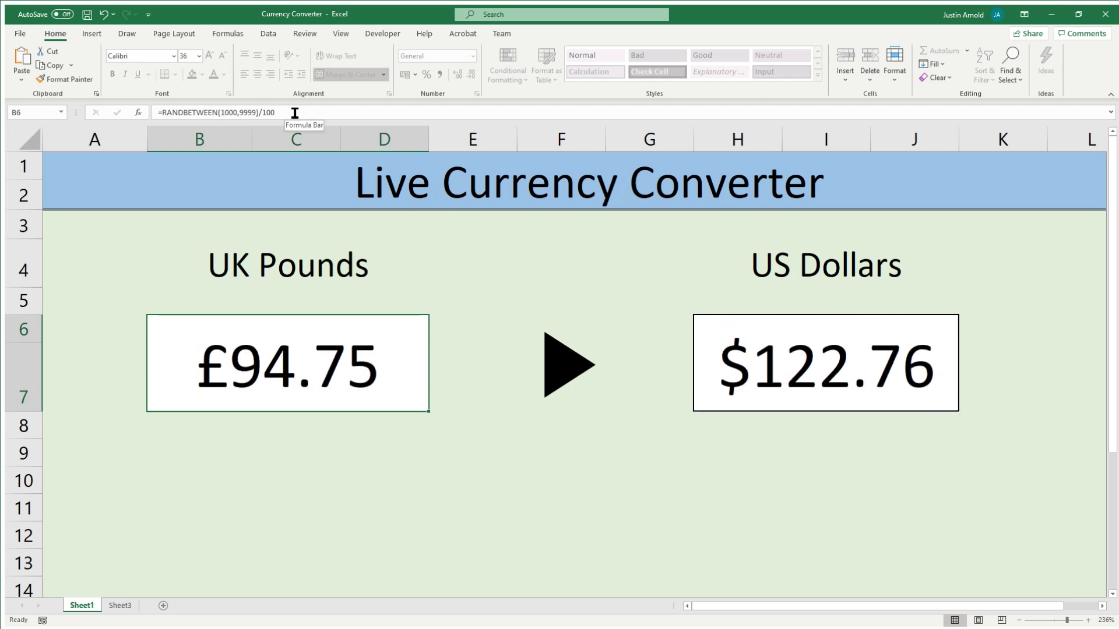
{"action": "key", "text": "F9"}
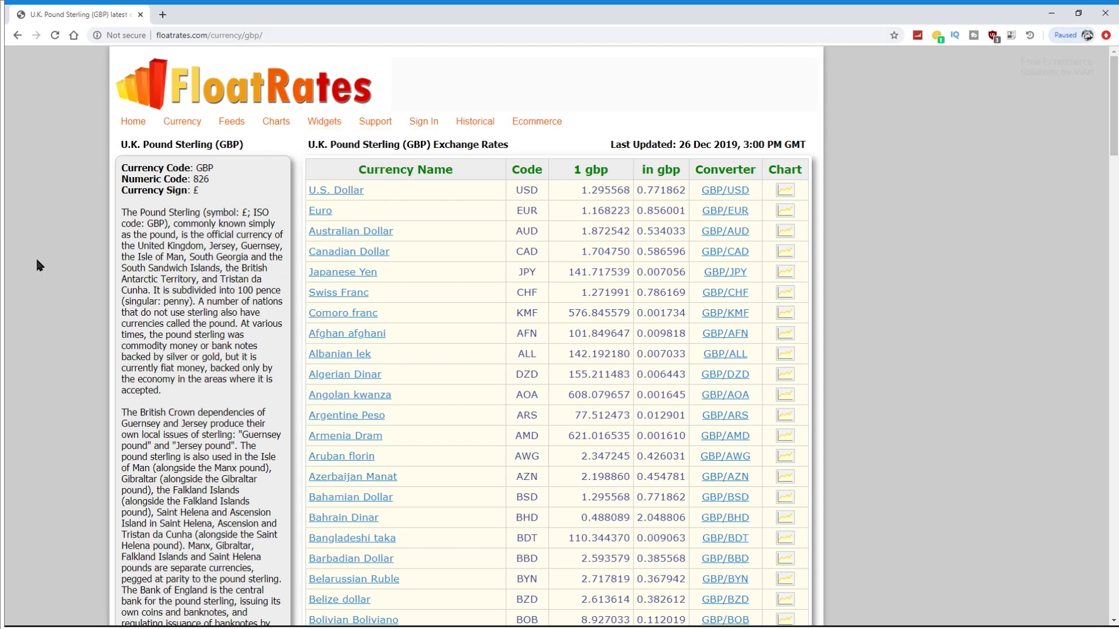
Copy the FloatRates GBP rates page URL and switch to the blank Excel workbook Book1
{"action": "left_click", "coordinate": [307, 36]}
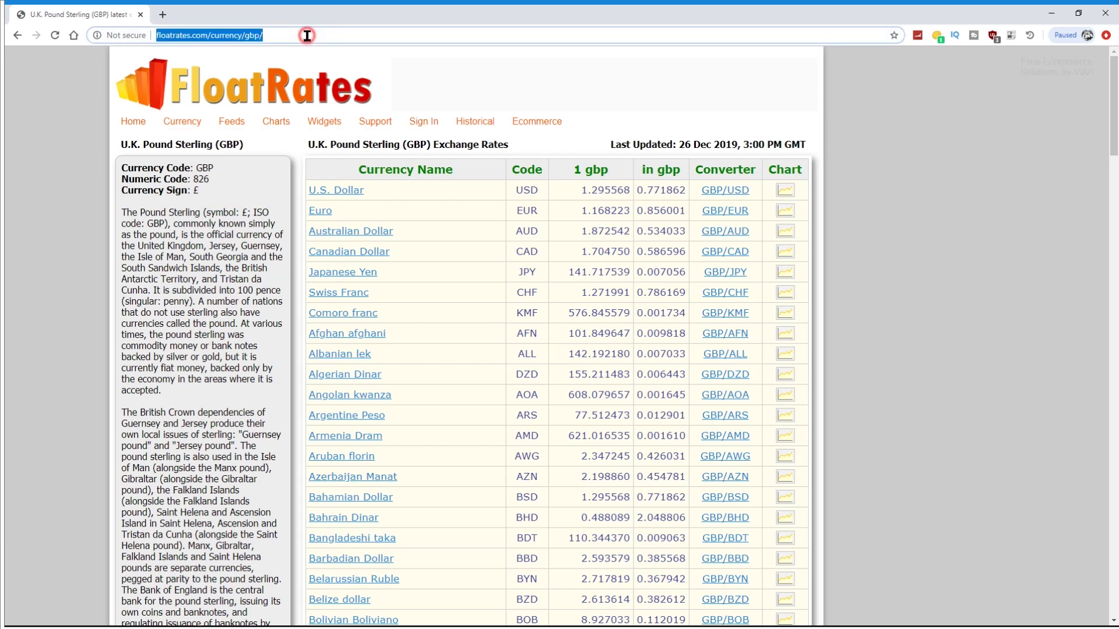
{"action": "right_click", "coordinate": [223, 39]}
{"action": "left_click", "coordinate": [257, 99]}
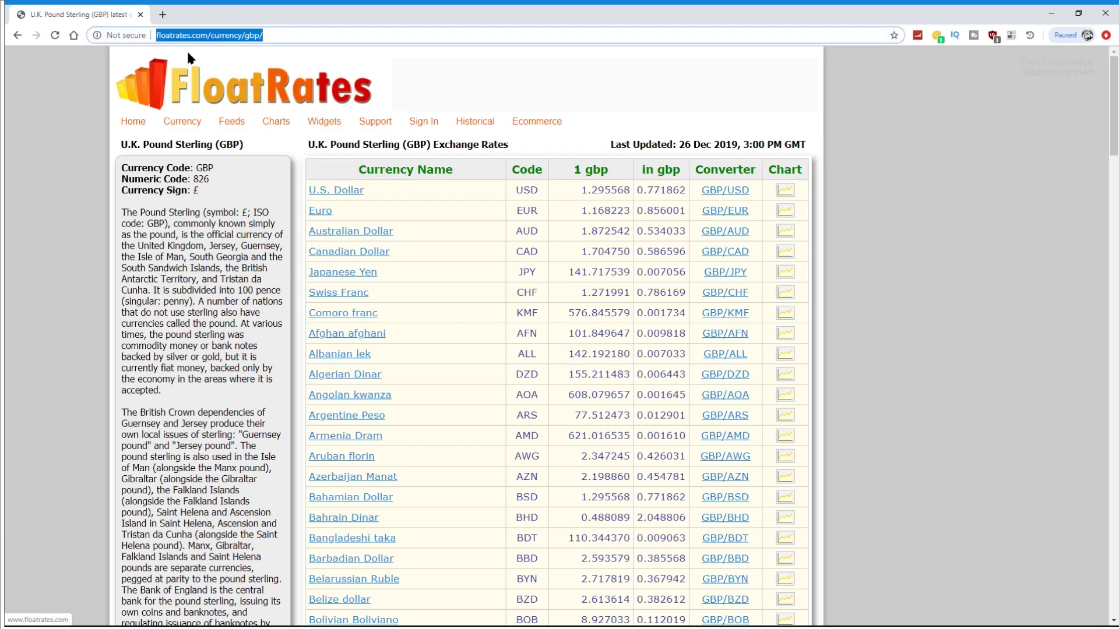
{"action": "key", "text": "alt+Tab"}
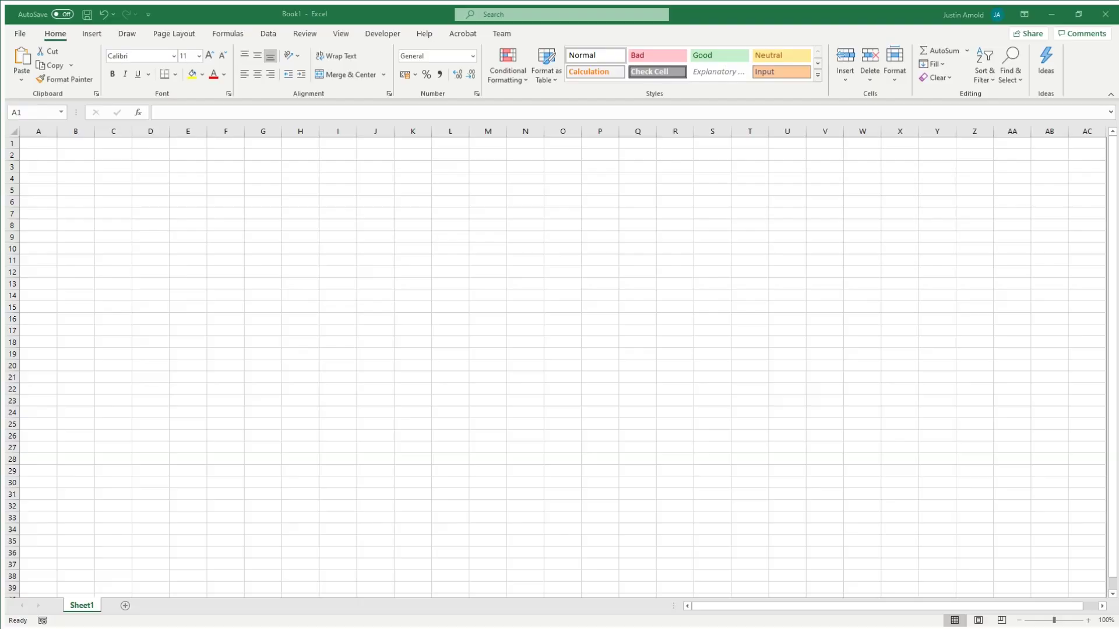
Starting at cell A1, begin a Data From Web import and ready the URL field
{"action": "left_click", "coordinate": [44, 144]}
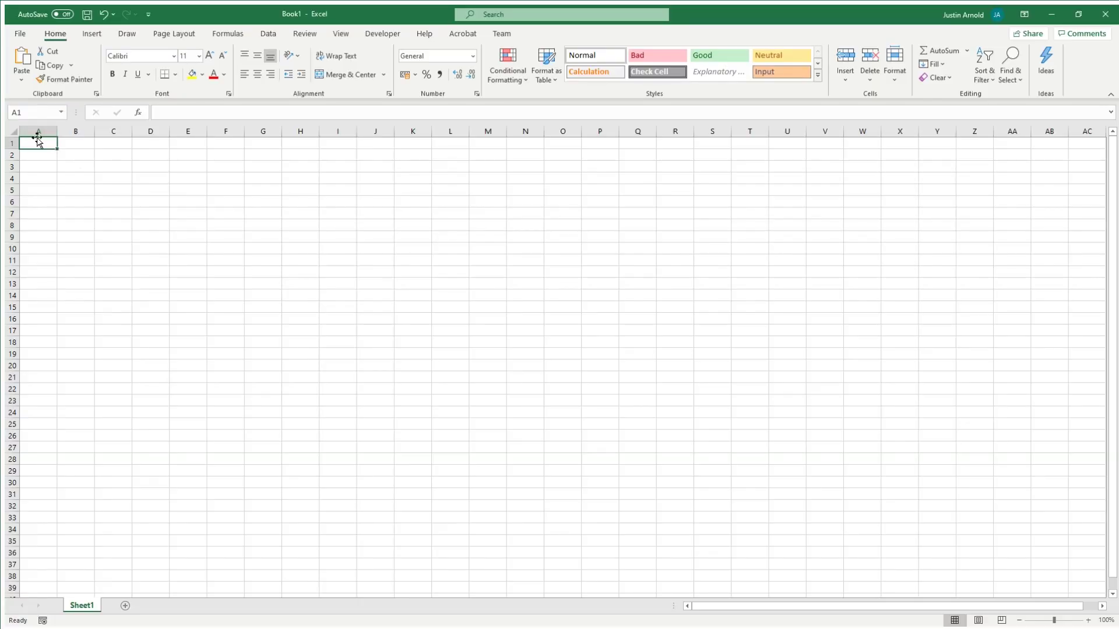
{"action": "left_click", "coordinate": [265, 35]}
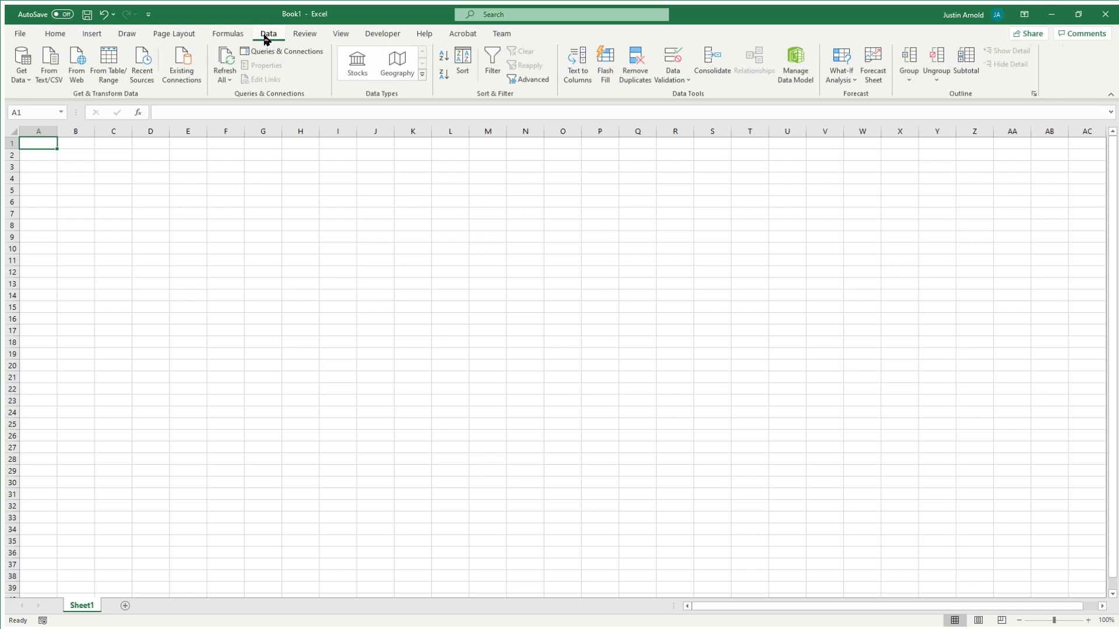
{"action": "left_click", "coordinate": [79, 66]}
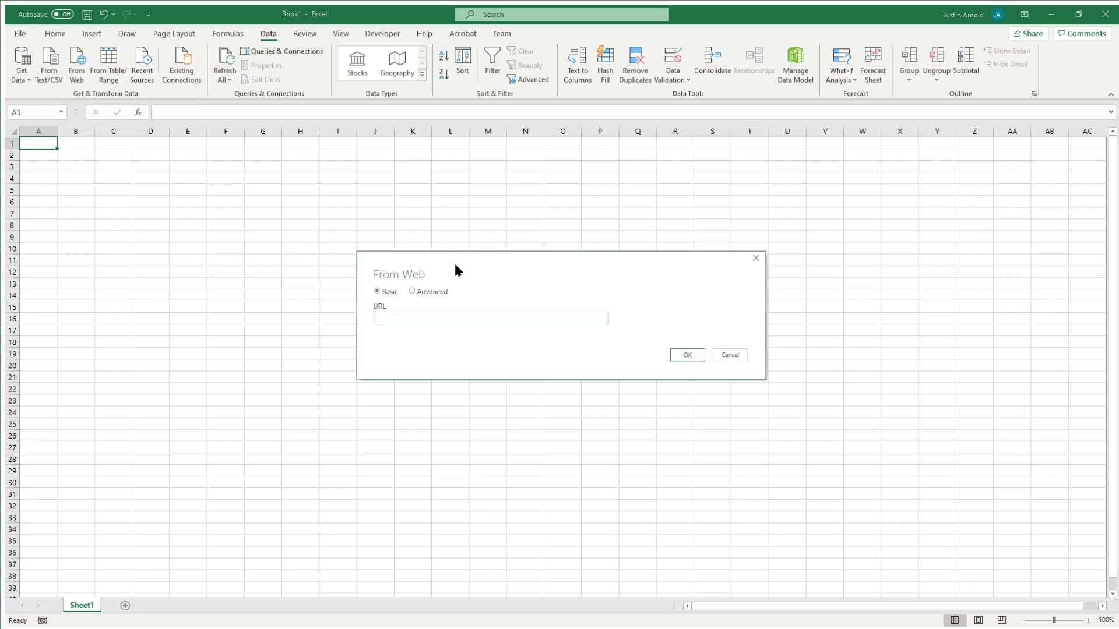
{"action": "left_click", "coordinate": [433, 314]}
{"action": "key", "text": "ctrl+v"}
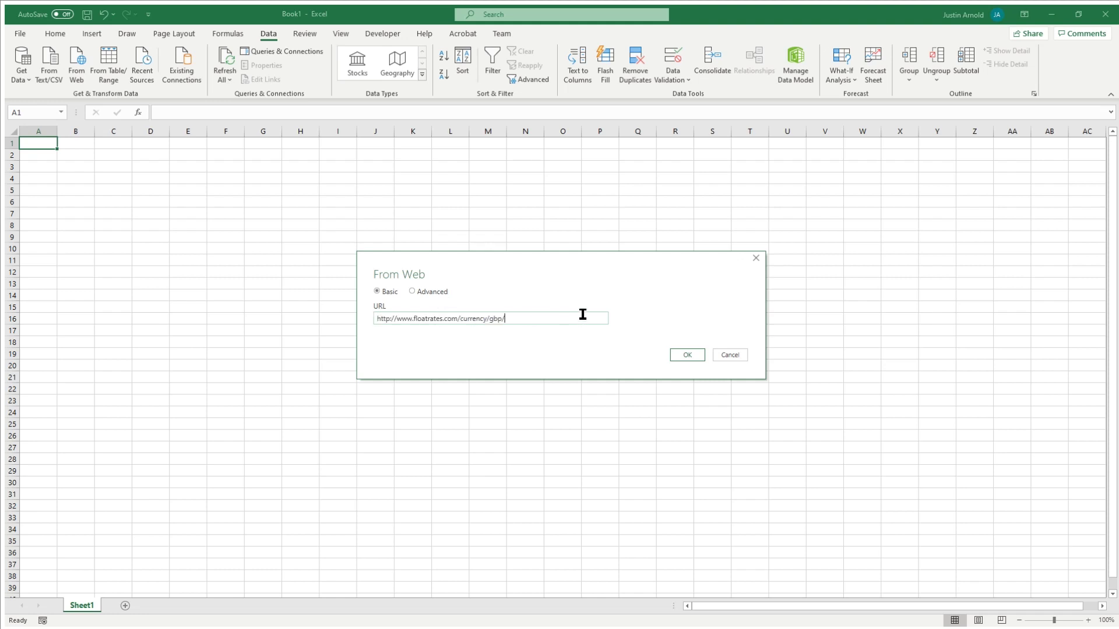
{"action": "left_click", "coordinate": [692, 355]}
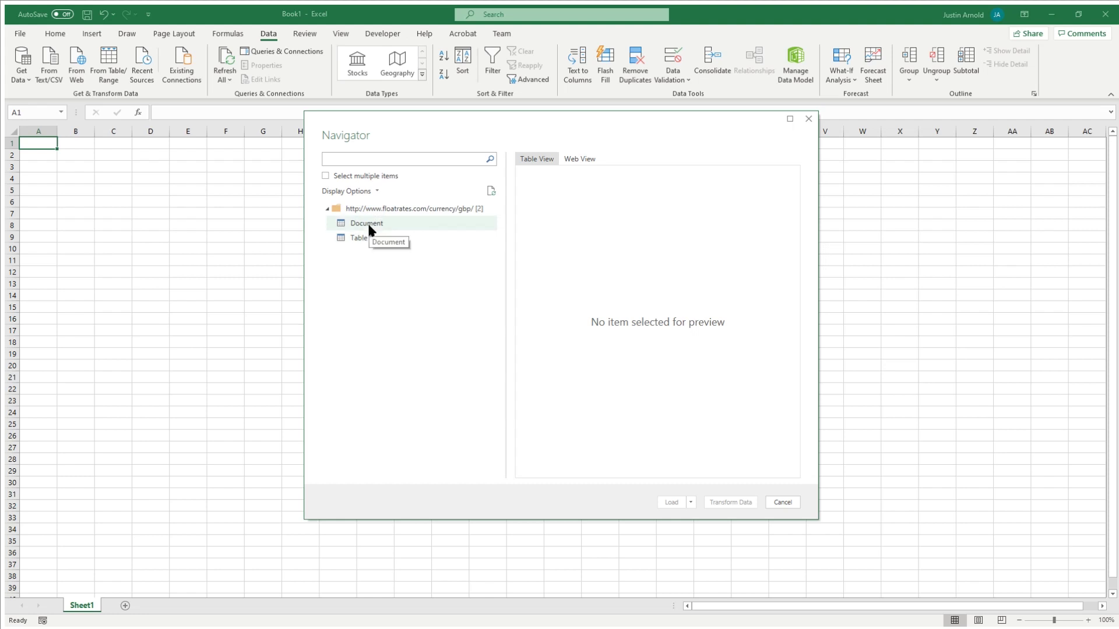
{"action": "left_click", "coordinate": [369, 223]}
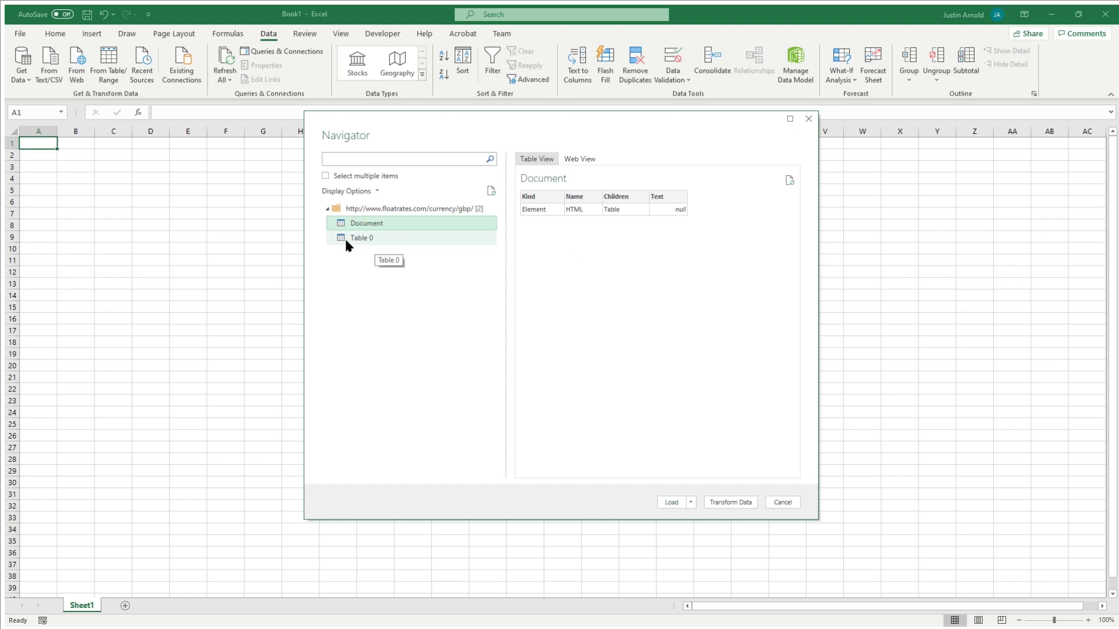
Preview the Table 0 currency rates and load them into a new Sheet2
{"action": "left_click", "coordinate": [380, 237]}
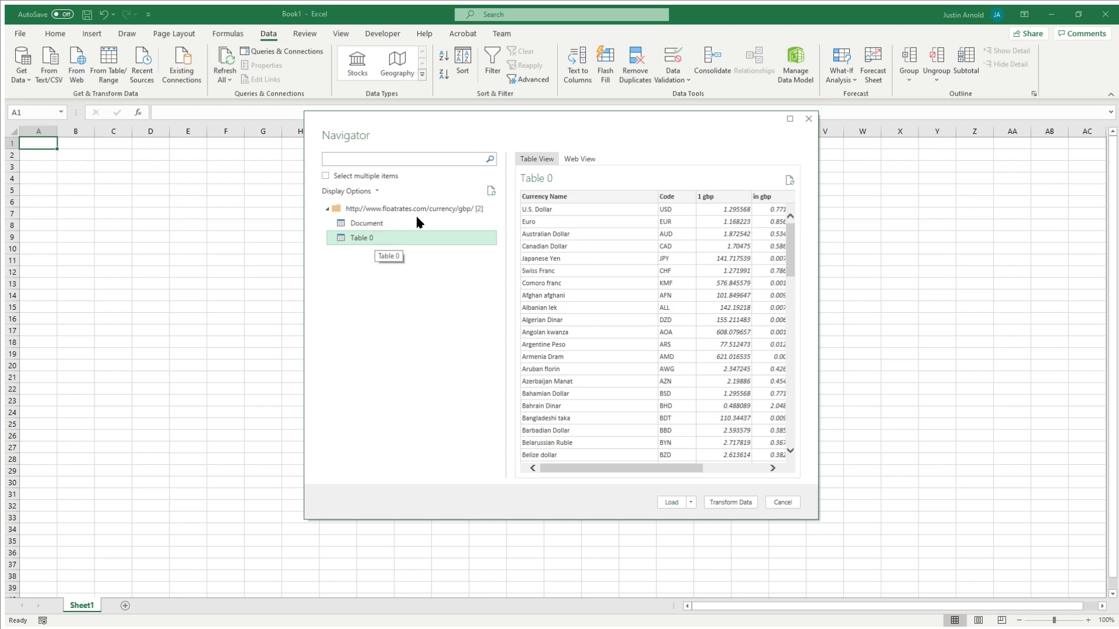
{"action": "left_click", "coordinate": [672, 505]}
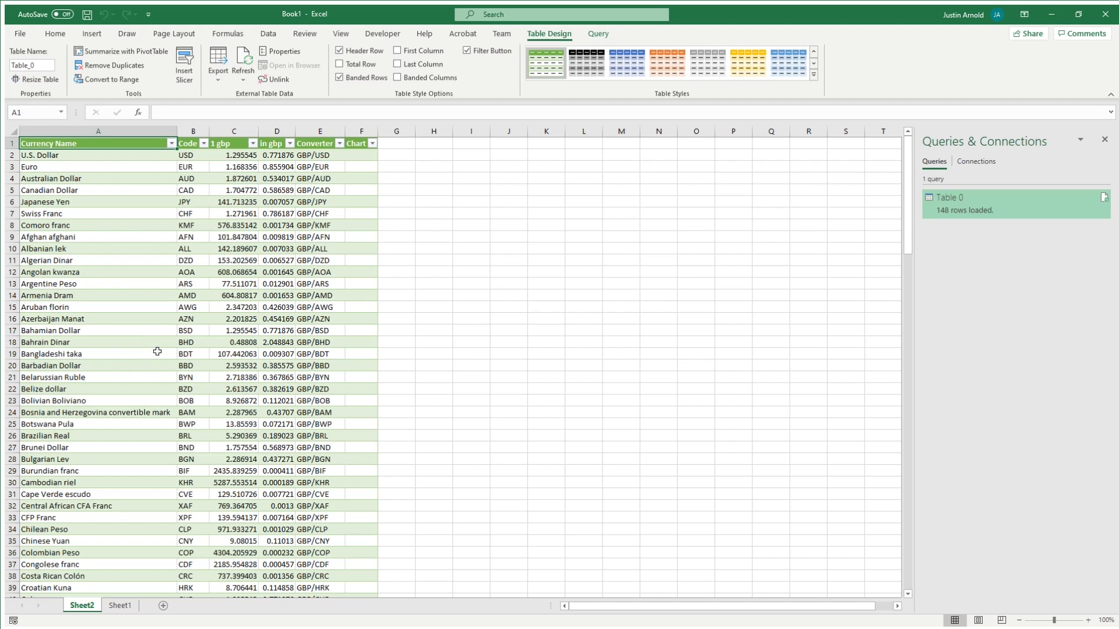
Check the Armenia Dram and U.S. Dollar rates on Sheet2, then return to Sheet1
{"action": "left_click", "coordinate": [231, 297]}
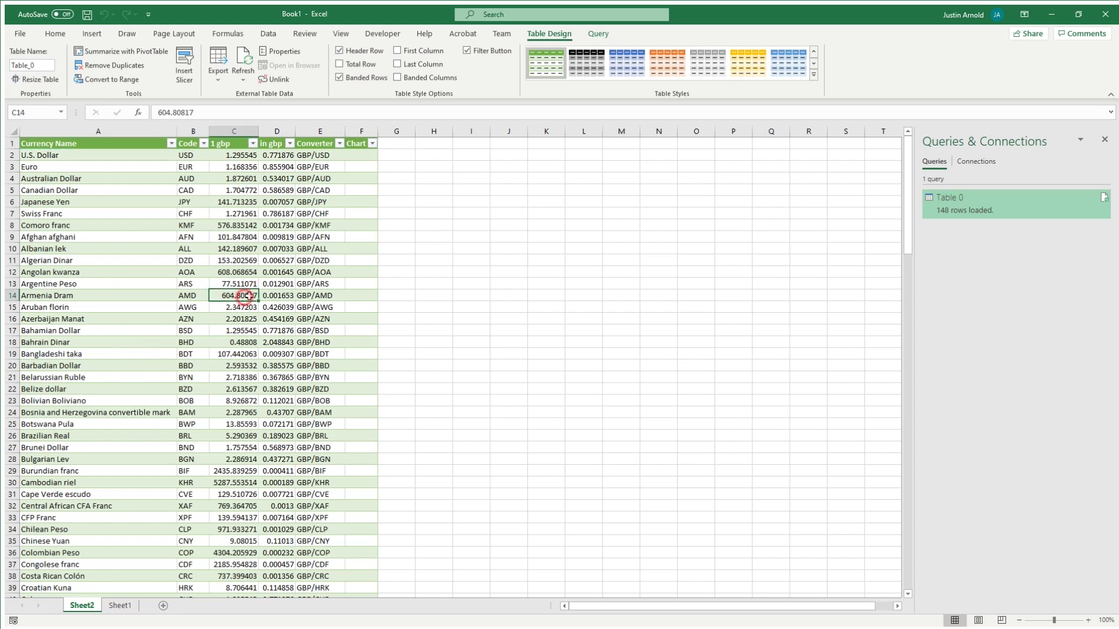
{"action": "left_click", "coordinate": [64, 158]}
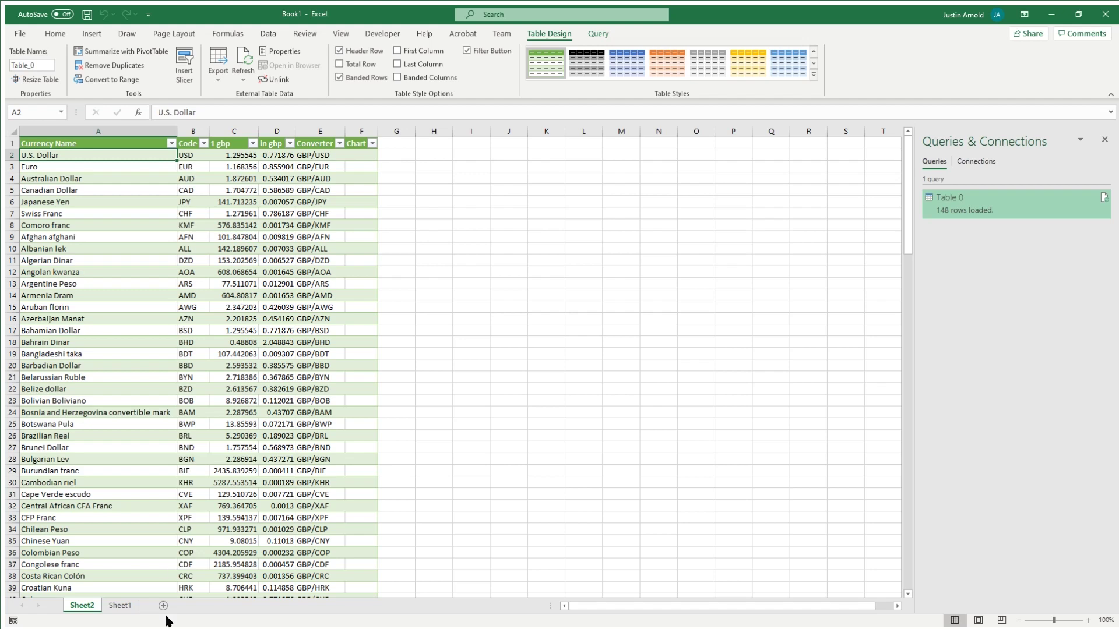
{"action": "left_click", "coordinate": [122, 606]}
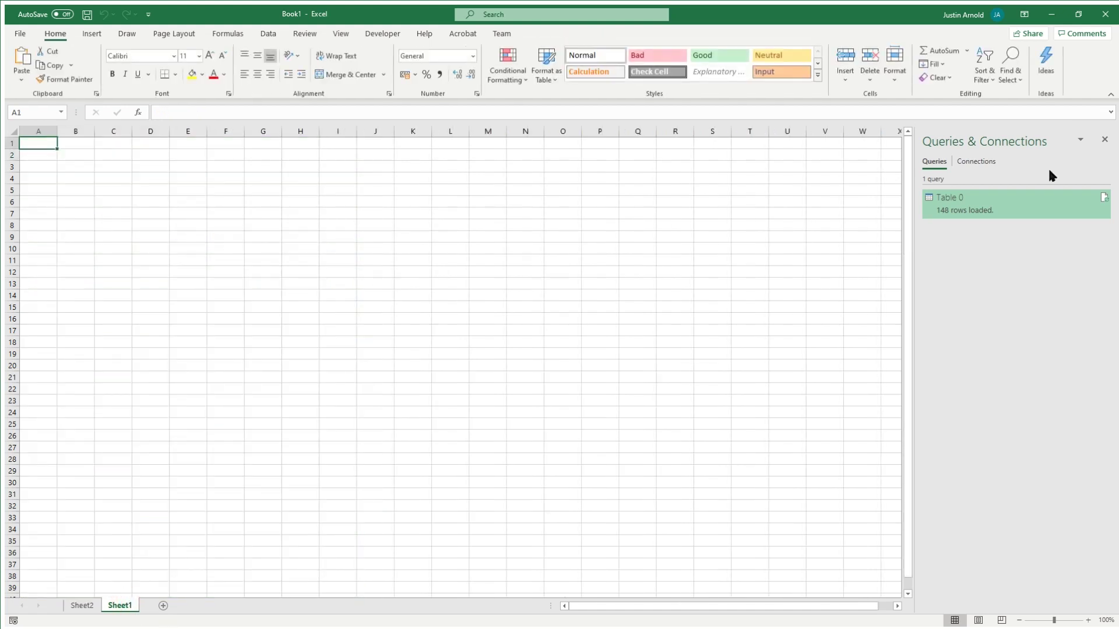
Close the queries pane and merge E9:K17 and N9:T17 into two 9-by-7 boxes
{"action": "left_click", "coordinate": [1104, 140]}
{"action": "left_click", "coordinate": [235, 270]}
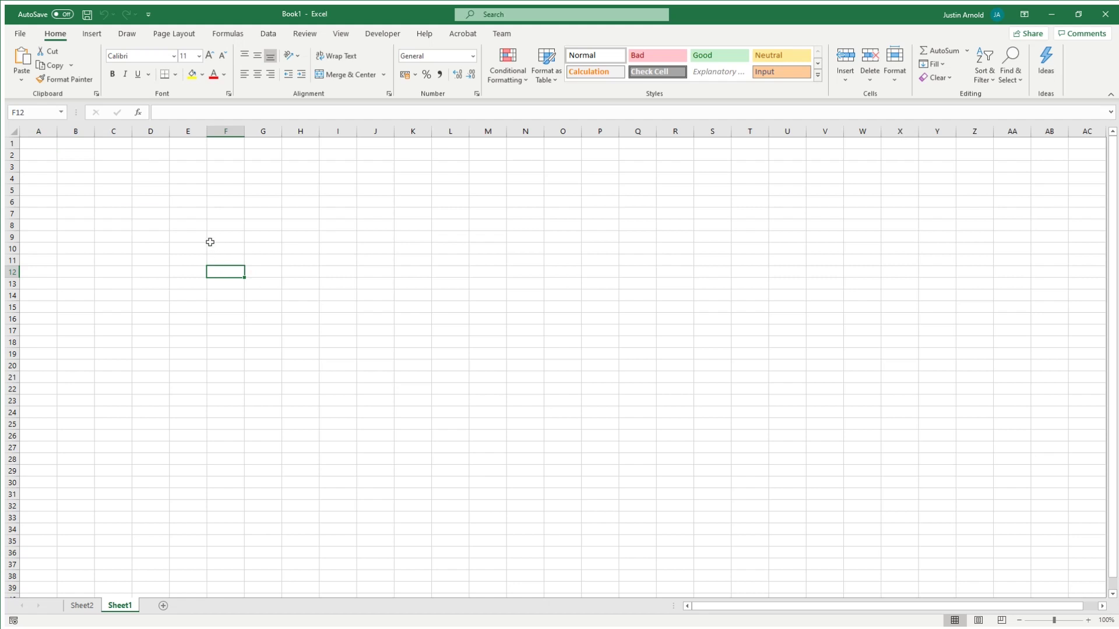
{"action": "left_click_drag", "start_coordinate": [197, 237], "coordinate": [425, 334]}
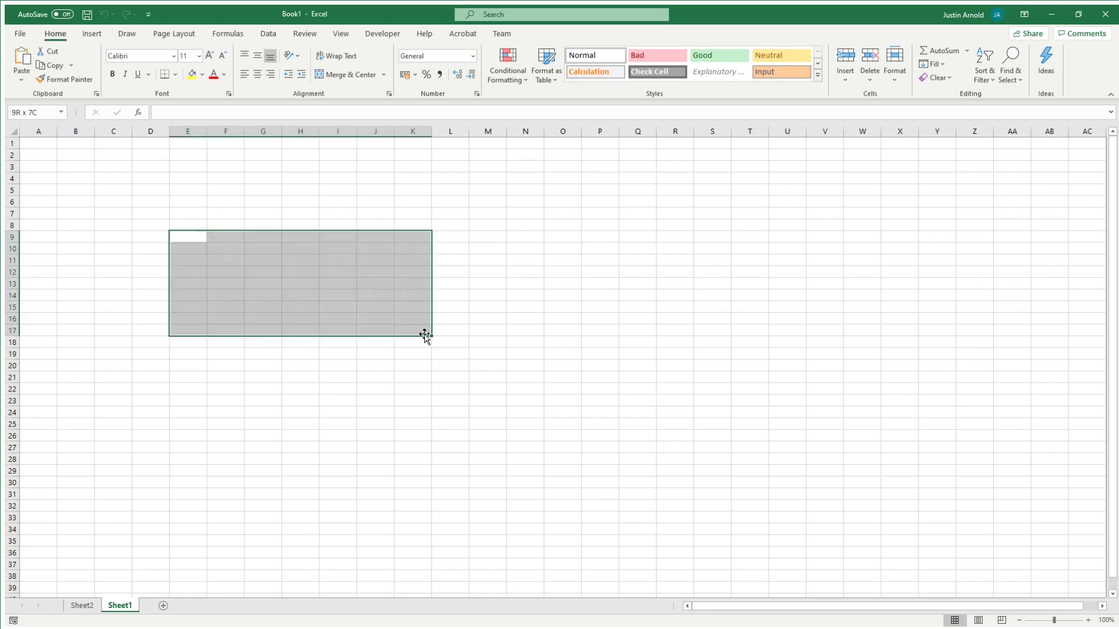
{"action": "left_click", "coordinate": [362, 73]}
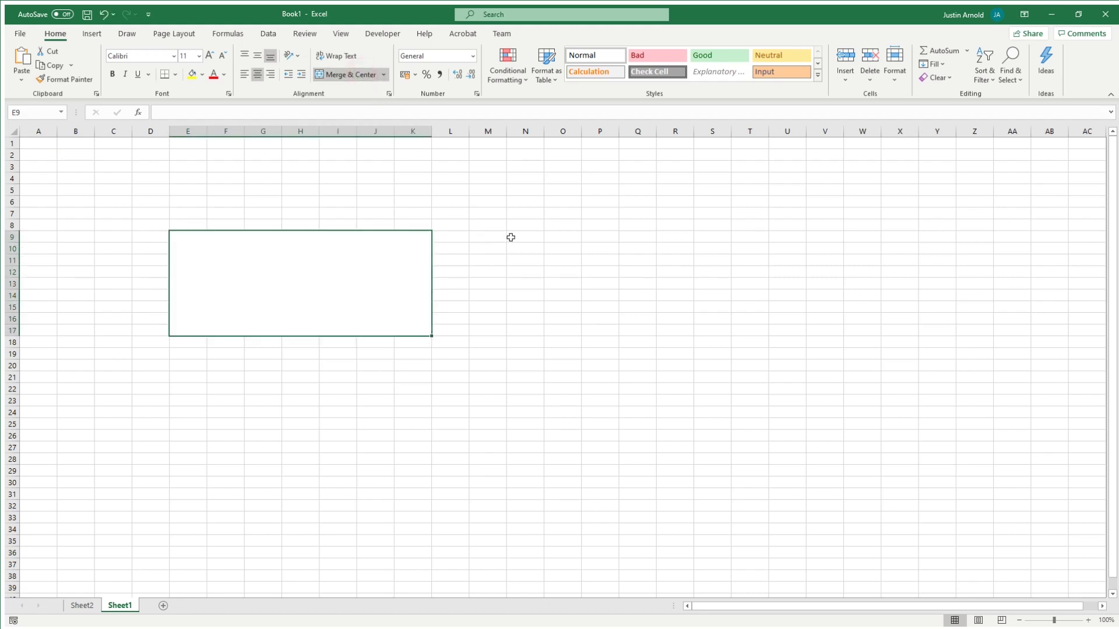
{"action": "left_click_drag", "start_coordinate": [512, 237], "coordinate": [764, 335]}
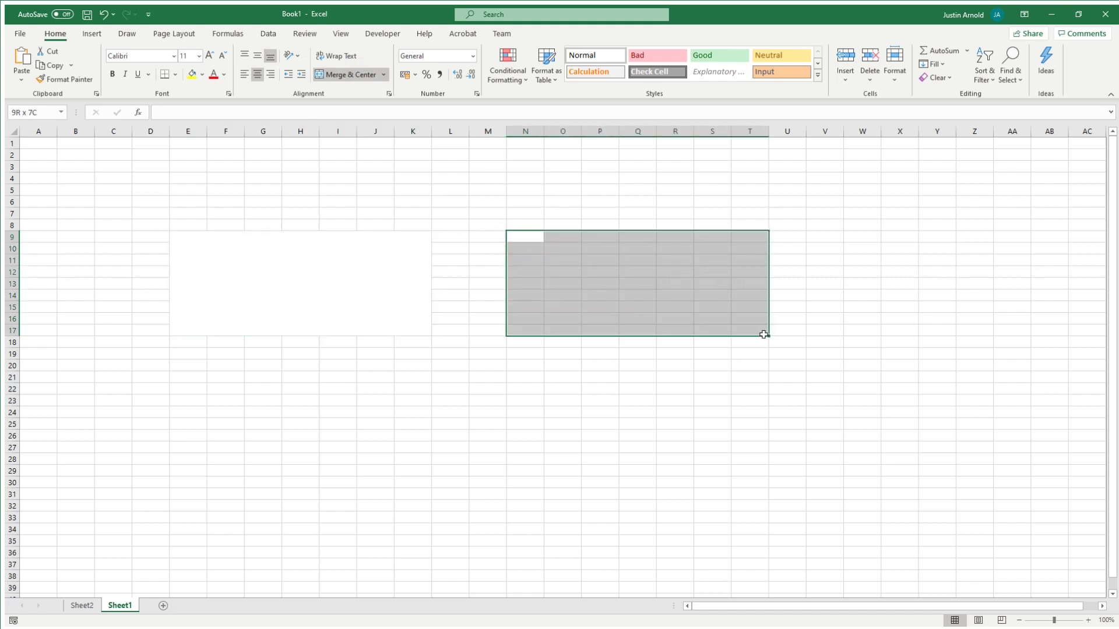
{"action": "left_click", "coordinate": [350, 74]}
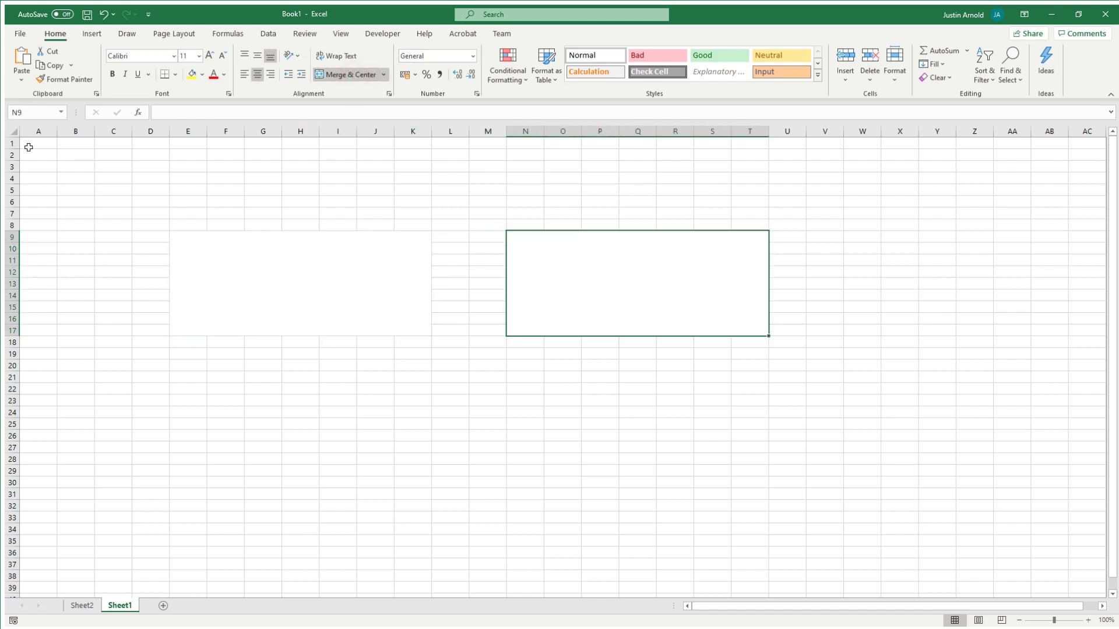
Fill the whole sheet gold and the two merged boxes white
{"action": "left_click", "coordinate": [15, 131]}
{"action": "left_click", "coordinate": [201, 74]}
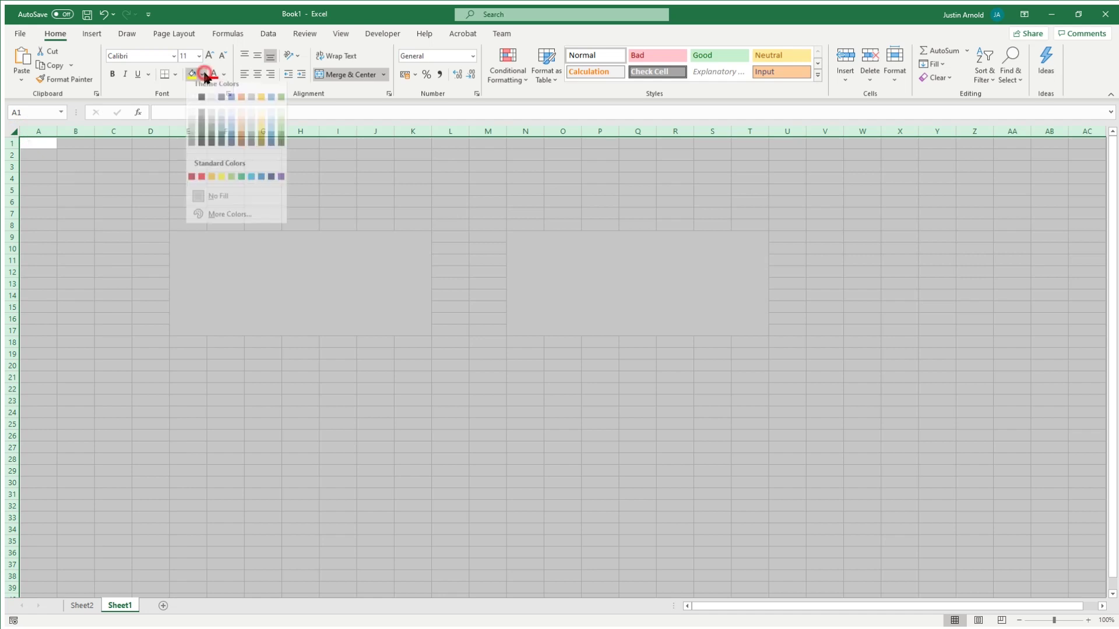
{"action": "left_click", "coordinate": [260, 135]}
{"action": "left_click", "coordinate": [255, 252]}
{"action": "left_click", "coordinate": [742, 292], "text": "ctrl"}
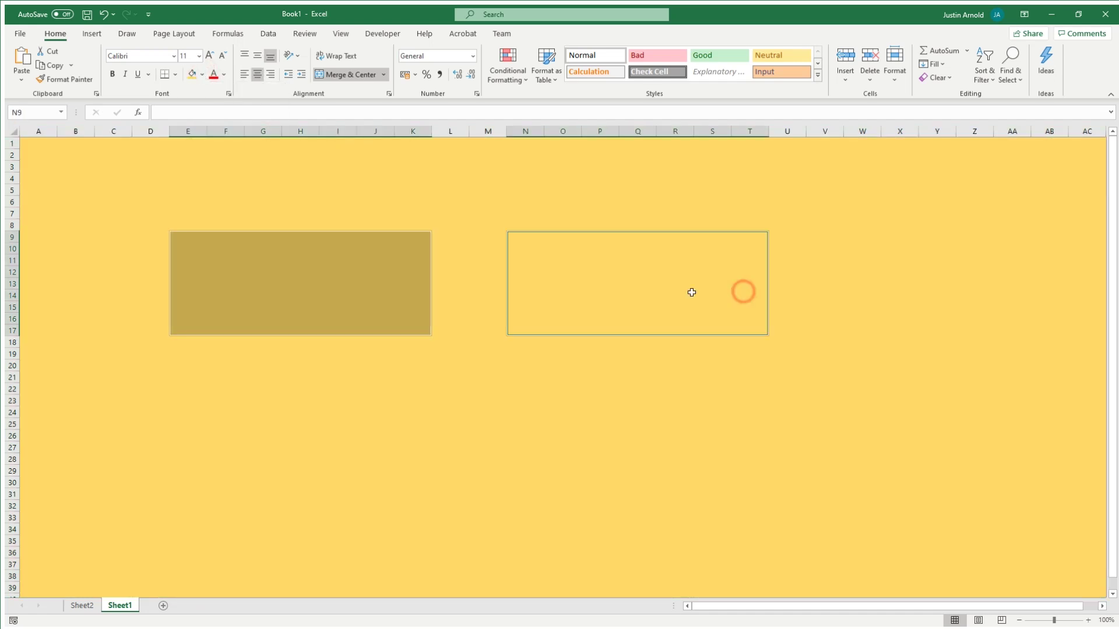
{"action": "left_click", "coordinate": [202, 74]}
{"action": "left_click", "coordinate": [192, 104]}
Merge E5:K6 and N6:T7 into heading cells above the boxes
{"action": "left_click_drag", "start_coordinate": [195, 202], "coordinate": [403, 191]}
{"action": "left_click", "coordinate": [338, 75]}
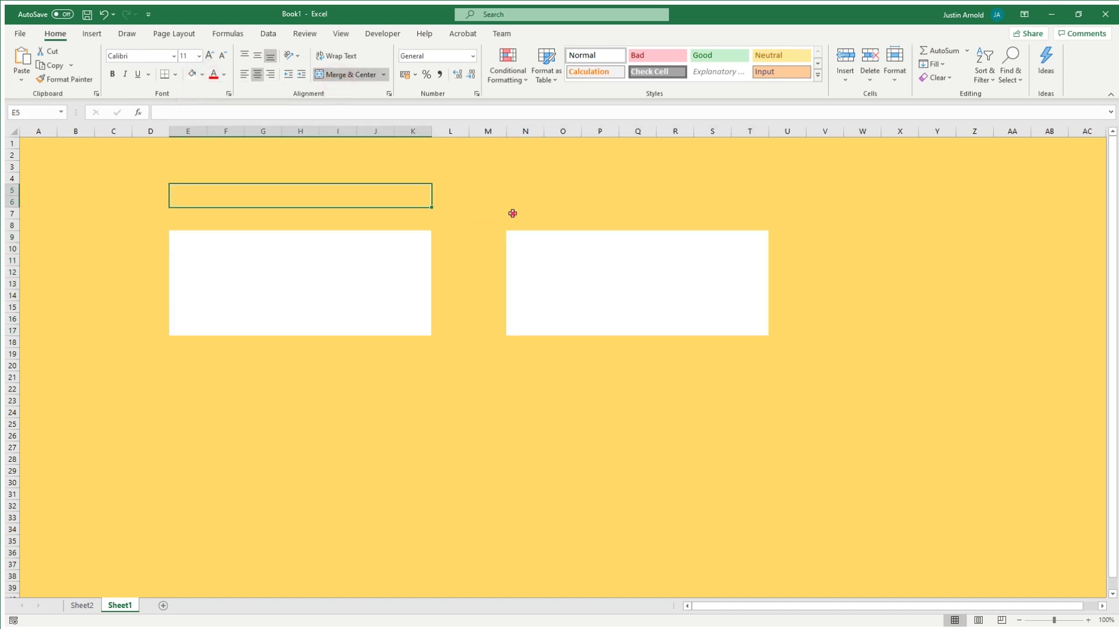
{"action": "left_click_drag", "start_coordinate": [512, 213], "coordinate": [733, 196]}
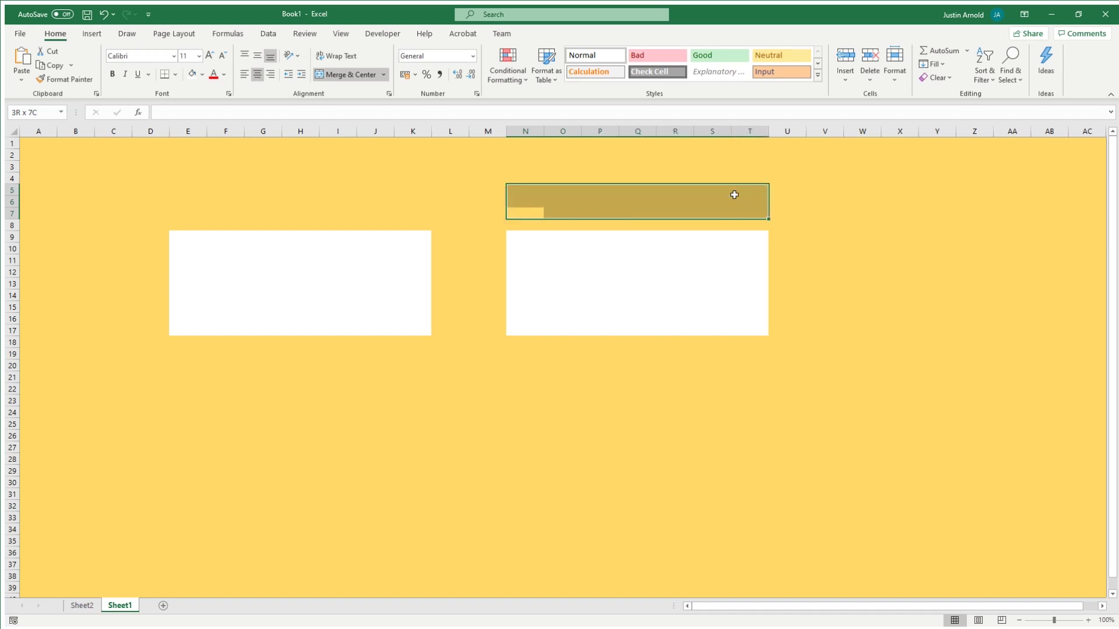
{"action": "left_click", "coordinate": [332, 75]}
Enter the headings 'UK Pounds' in E5 and 'US Dollars' in N6
{"action": "left_click", "coordinate": [254, 203]}
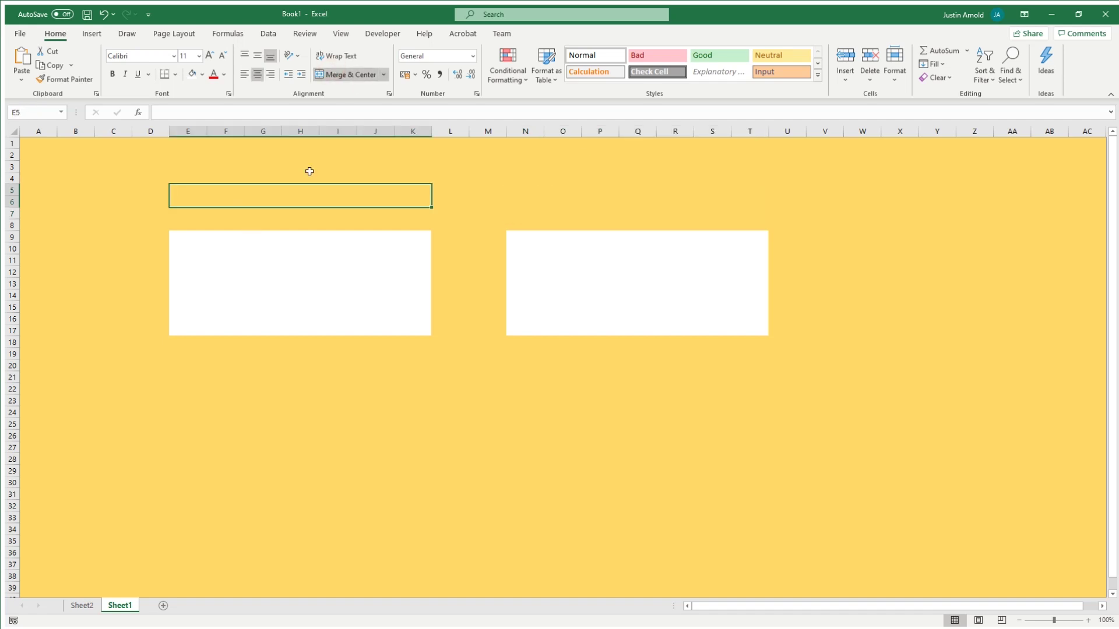
{"action": "type", "text": "Un"}
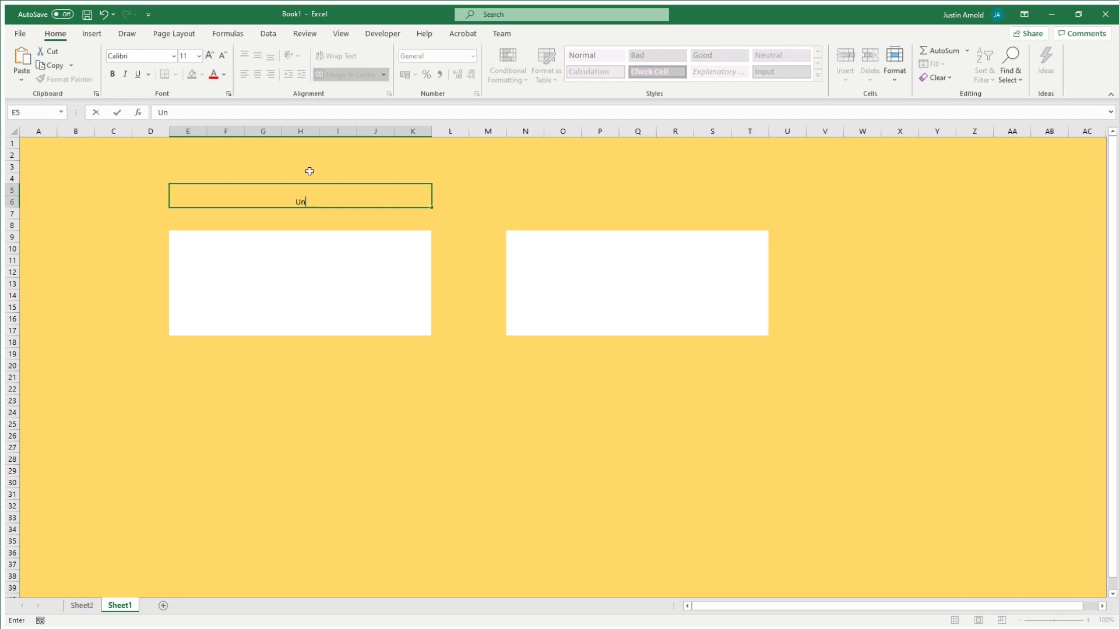
{"action": "type", "text": "iPounds"}
{"action": "left_click", "coordinate": [642, 199]}
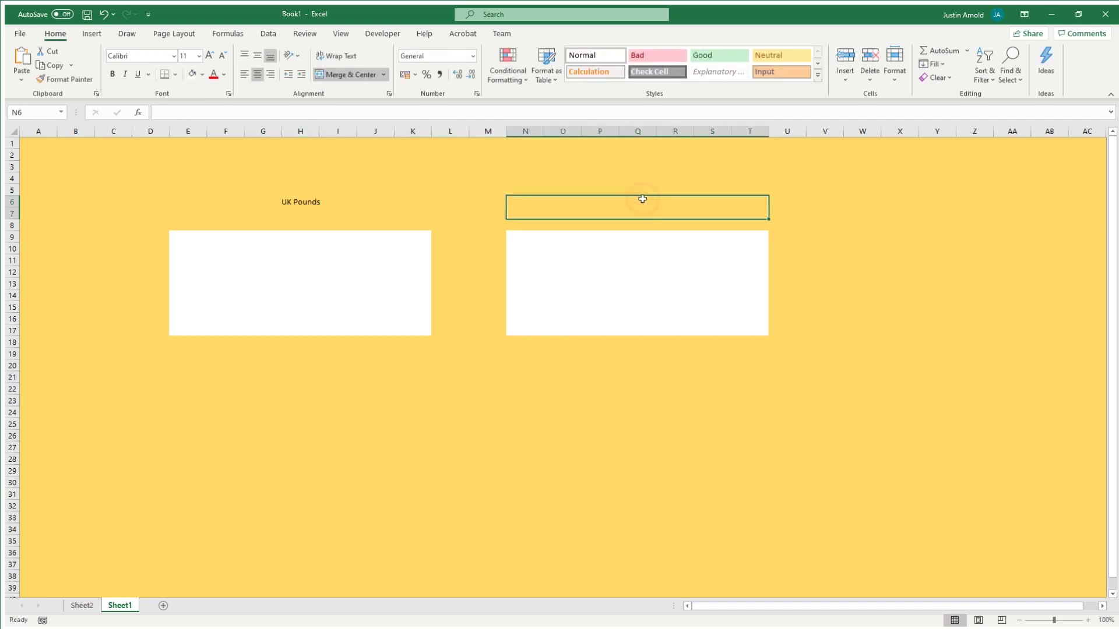
{"action": "type", "text": "US Dollars"}
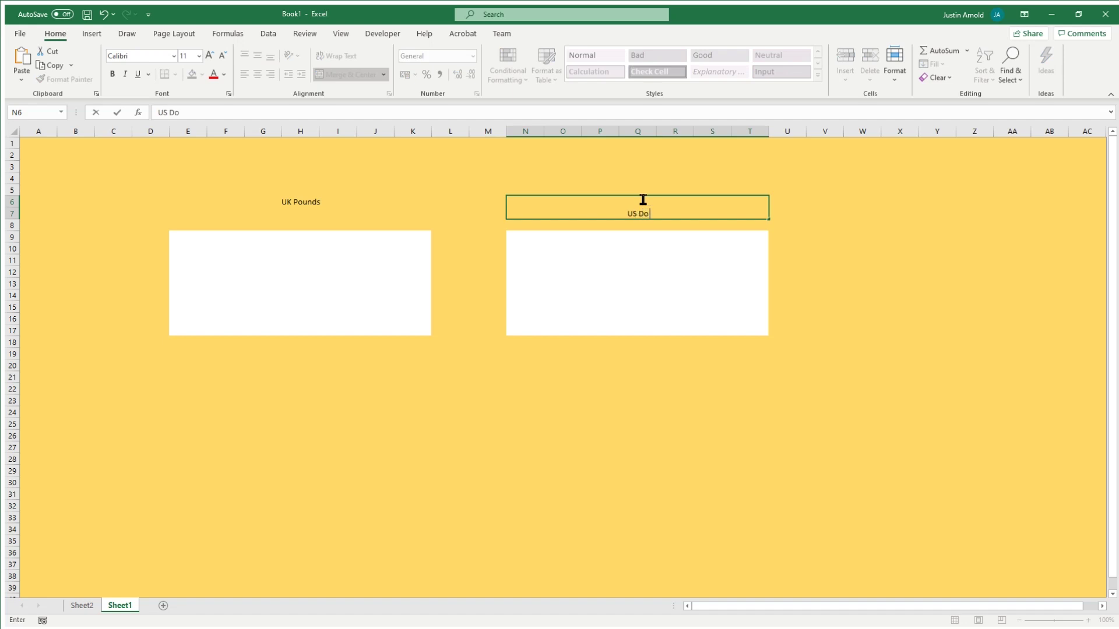
Middle-align both headings and enlarge their font to 24 points
{"action": "left_click", "coordinate": [275, 198]}
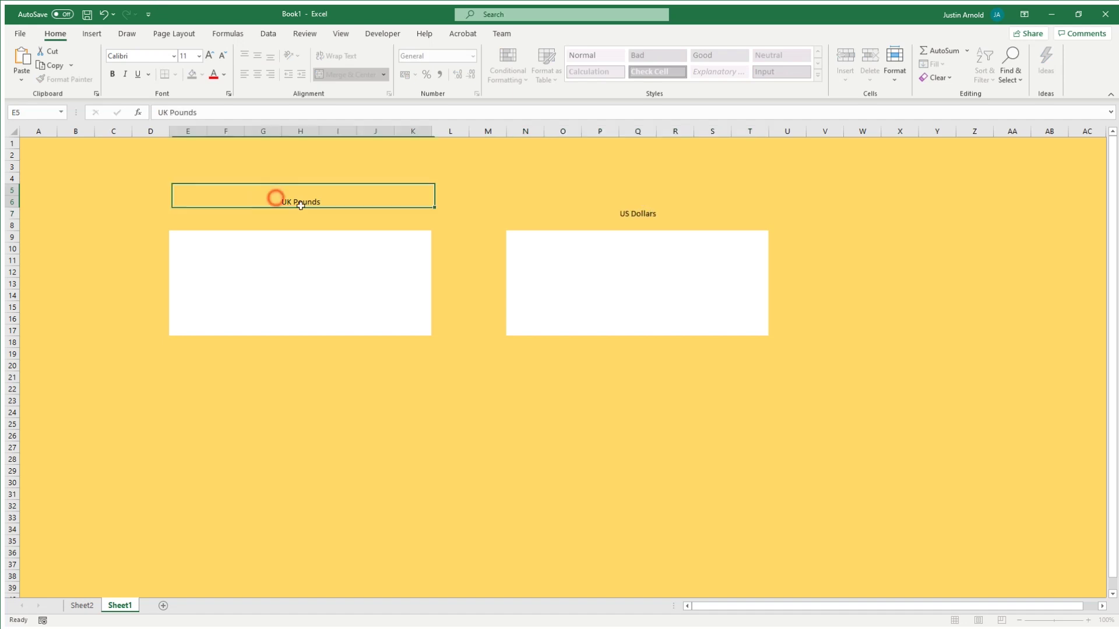
{"action": "left_click", "coordinate": [586, 213], "text": "ctrl"}
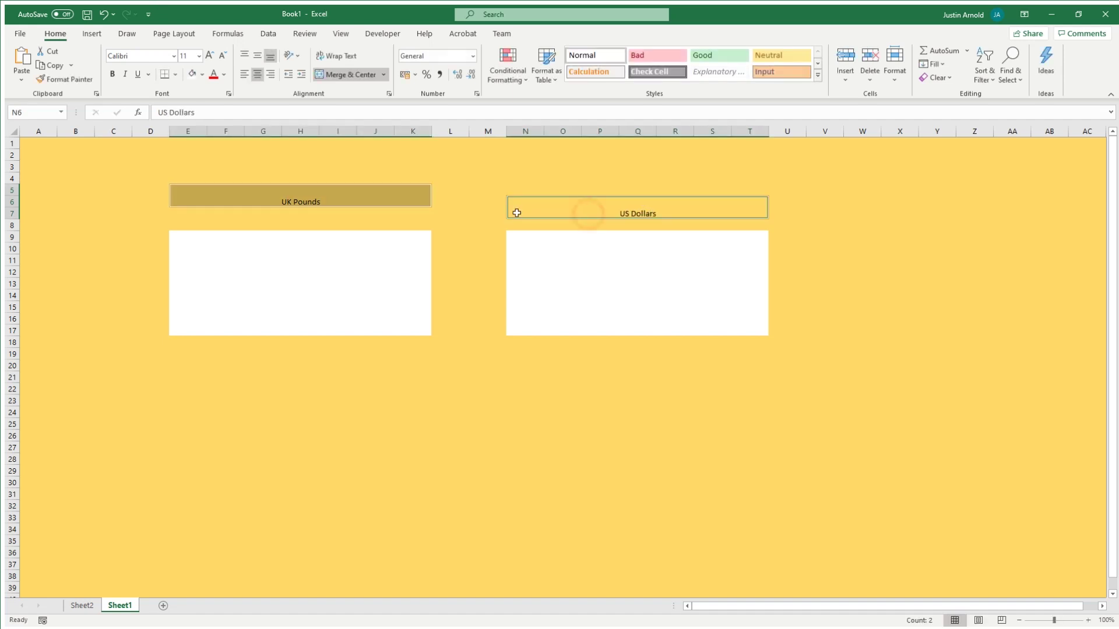
{"action": "left_click", "coordinate": [257, 56]}
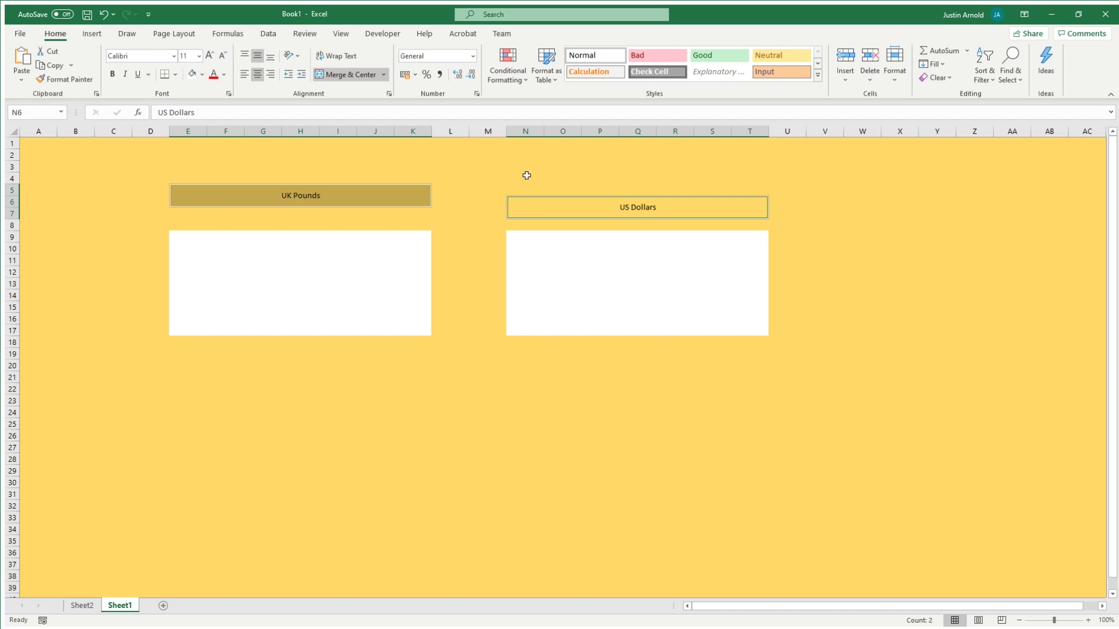
{"action": "left_click", "coordinate": [210, 56]}
{"action": "left_click", "coordinate": [210, 55]}
{"action": "left_click", "coordinate": [210, 55]}
{"action": "left_click", "coordinate": [210, 56]}
{"action": "left_click", "coordinate": [210, 56]}
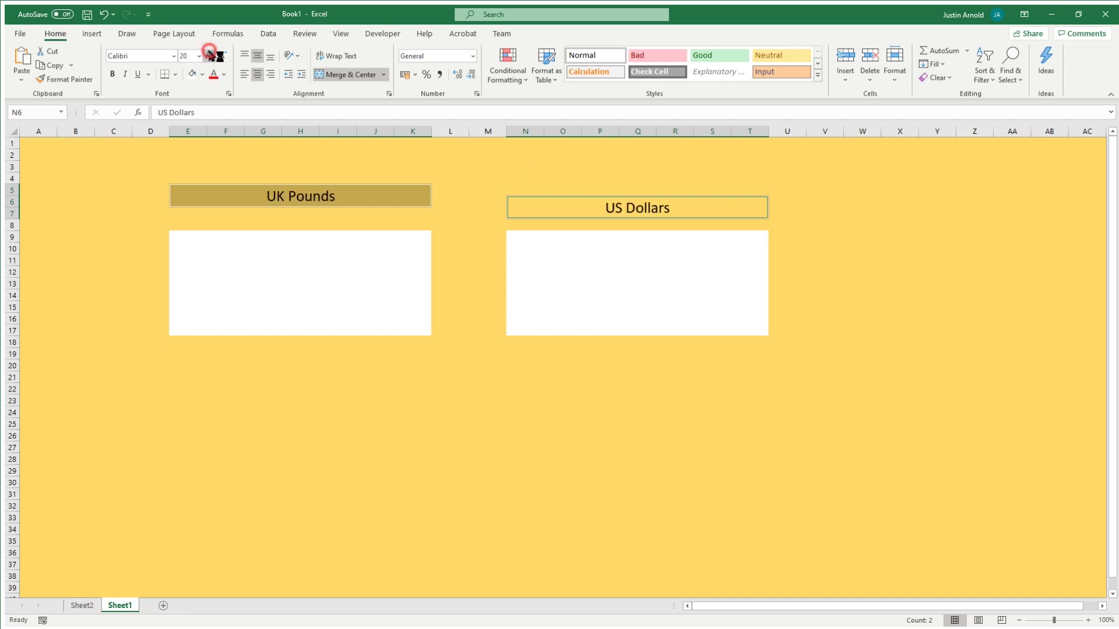
{"action": "left_click", "coordinate": [210, 56]}
{"action": "left_click", "coordinate": [210, 55]}
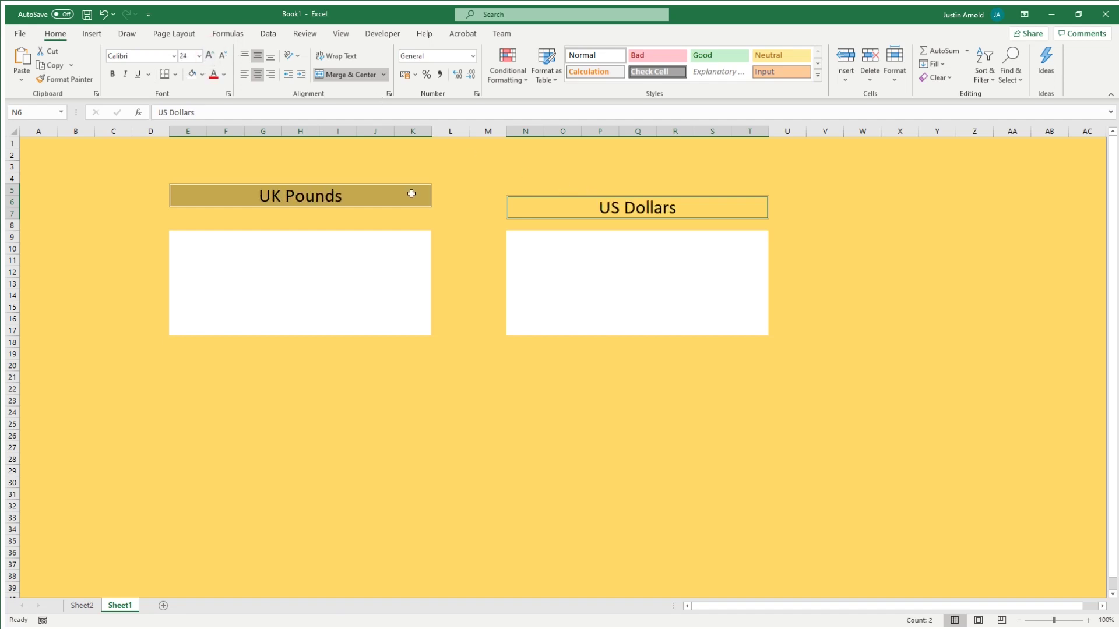
Re-merge the US Dollars heading as N5:T6 to match the UK Pounds rows
{"action": "left_click", "coordinate": [560, 215]}
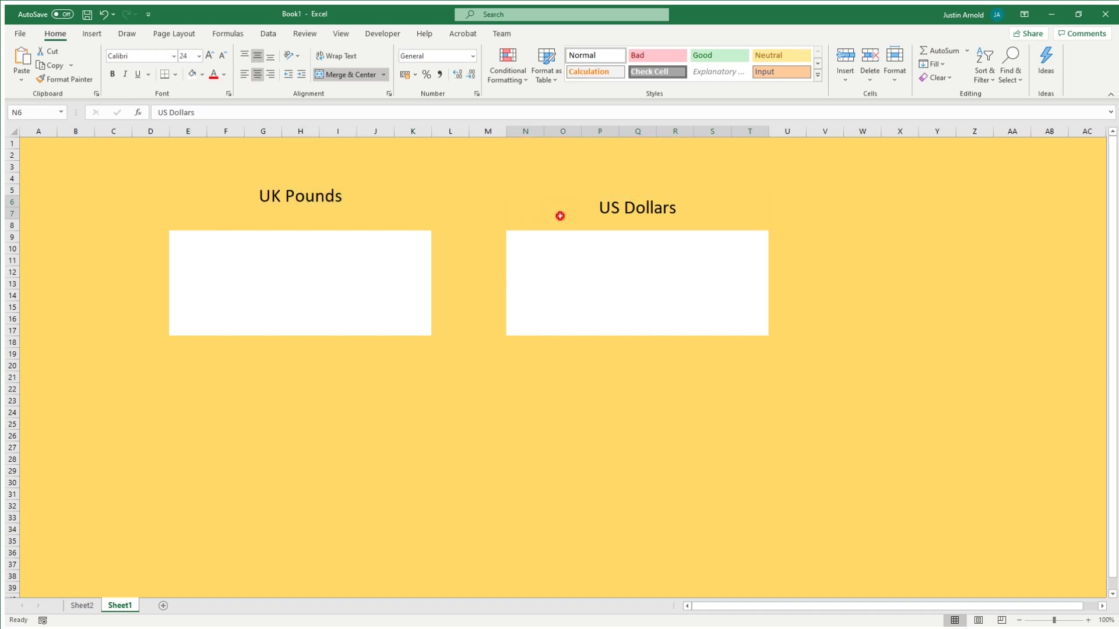
{"action": "left_click", "coordinate": [373, 75]}
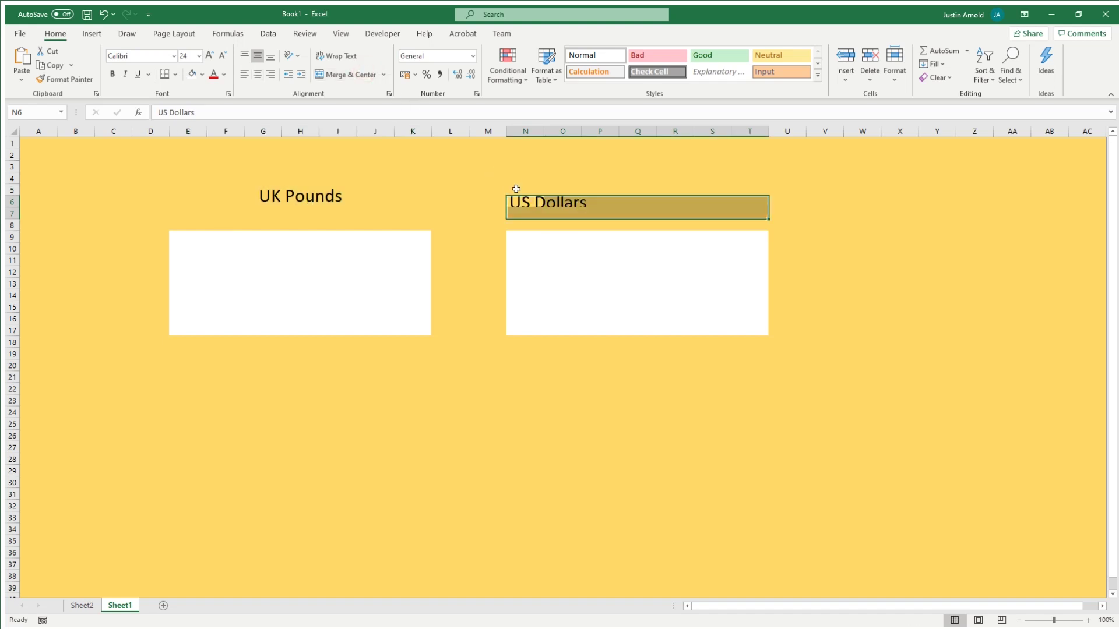
{"action": "left_click_drag", "start_coordinate": [515, 187], "coordinate": [766, 199]}
{"action": "left_click", "coordinate": [359, 75]}
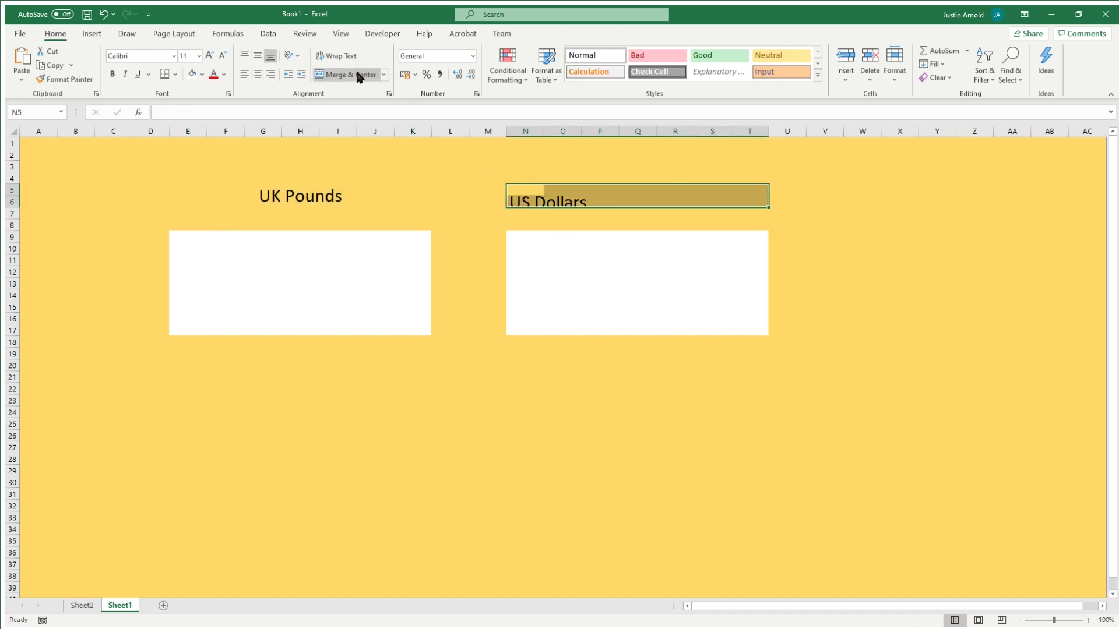
{"action": "left_click", "coordinate": [367, 252]}
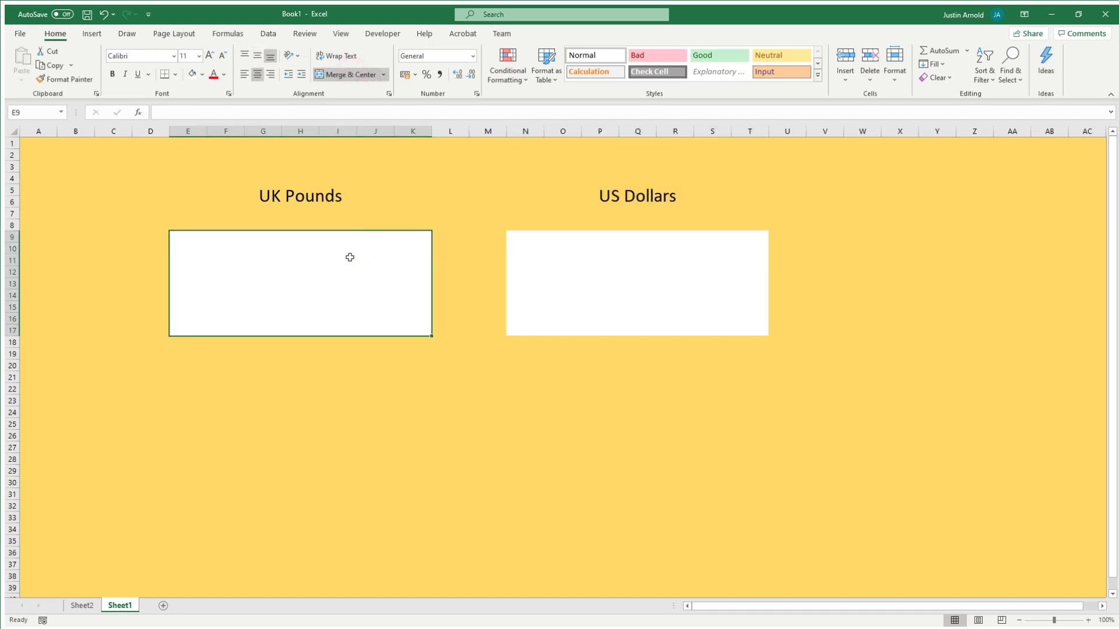
Enter 5 as the UK Pounds amount in E9
{"action": "type", "text": "5"}
{"action": "left_click", "coordinate": [308, 408]}
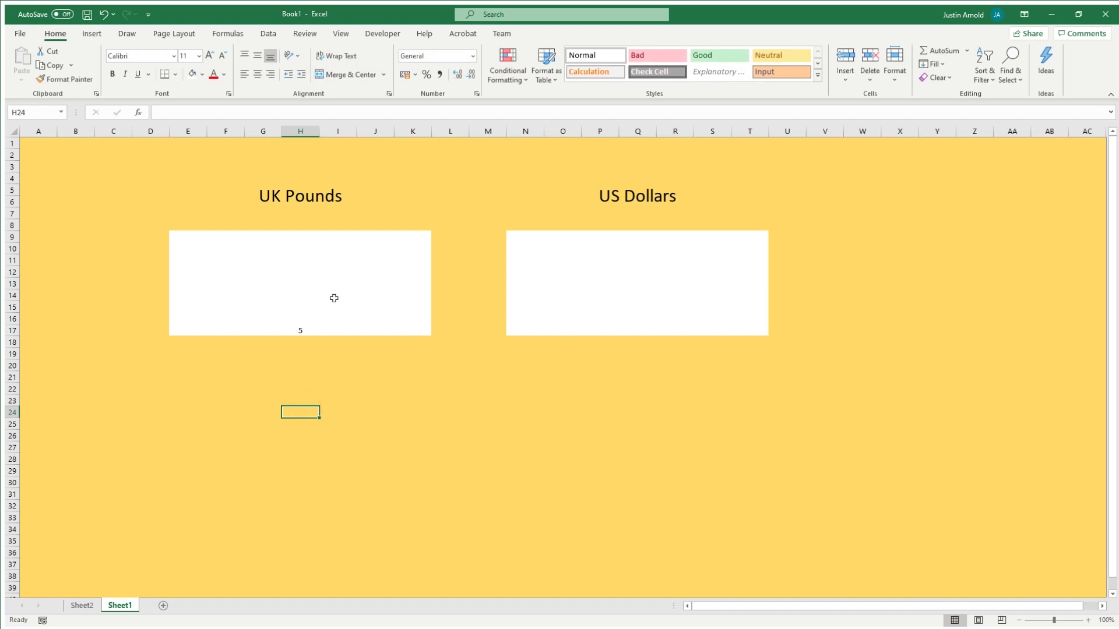
{"action": "left_click", "coordinate": [335, 299]}
{"action": "left_click", "coordinate": [568, 293], "text": "ctrl"}
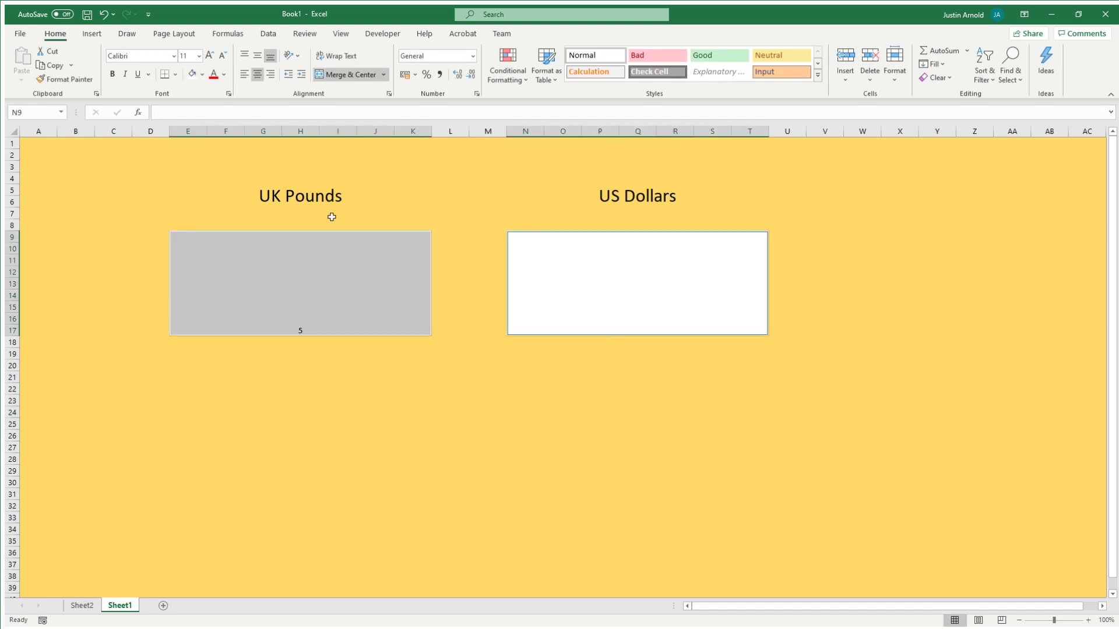
Make both boxes' numbers 72-point and vertically centred
{"action": "left_click", "coordinate": [211, 57]}
{"action": "left_click", "coordinate": [211, 58]}
{"action": "left_click", "coordinate": [211, 57]}
{"action": "left_click", "coordinate": [211, 57]}
{"action": "left_click", "coordinate": [211, 57]}
{"action": "left_click", "coordinate": [211, 57]}
{"action": "left_click", "coordinate": [258, 58]}
{"action": "left_click", "coordinate": [210, 57]}
{"action": "left_click", "coordinate": [211, 57]}
{"action": "left_click", "coordinate": [211, 57]}
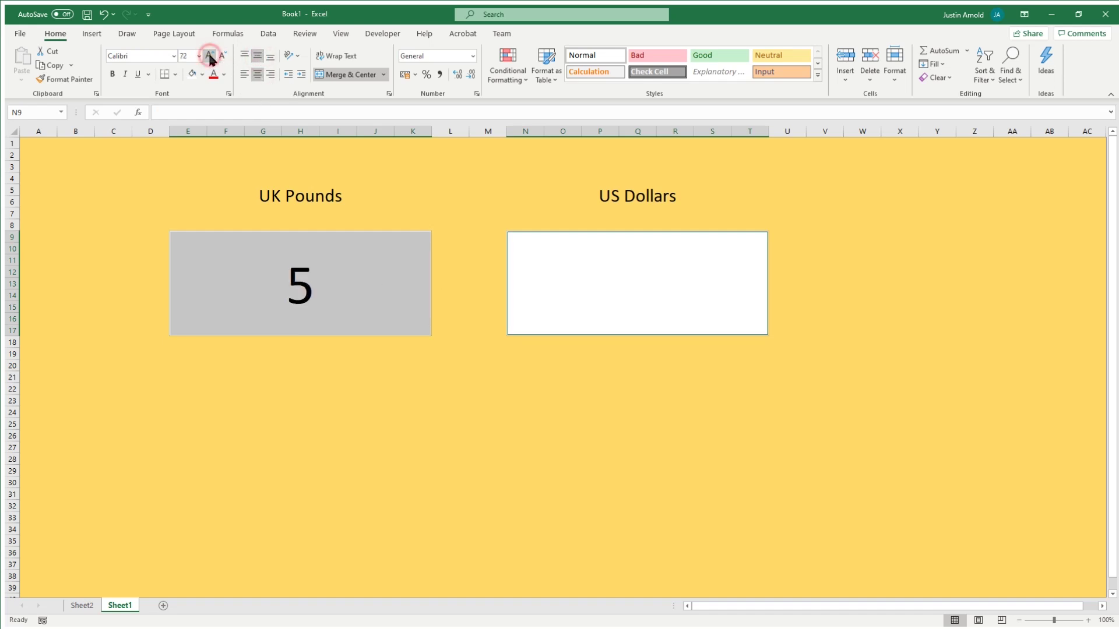
{"action": "left_click", "coordinate": [348, 285]}
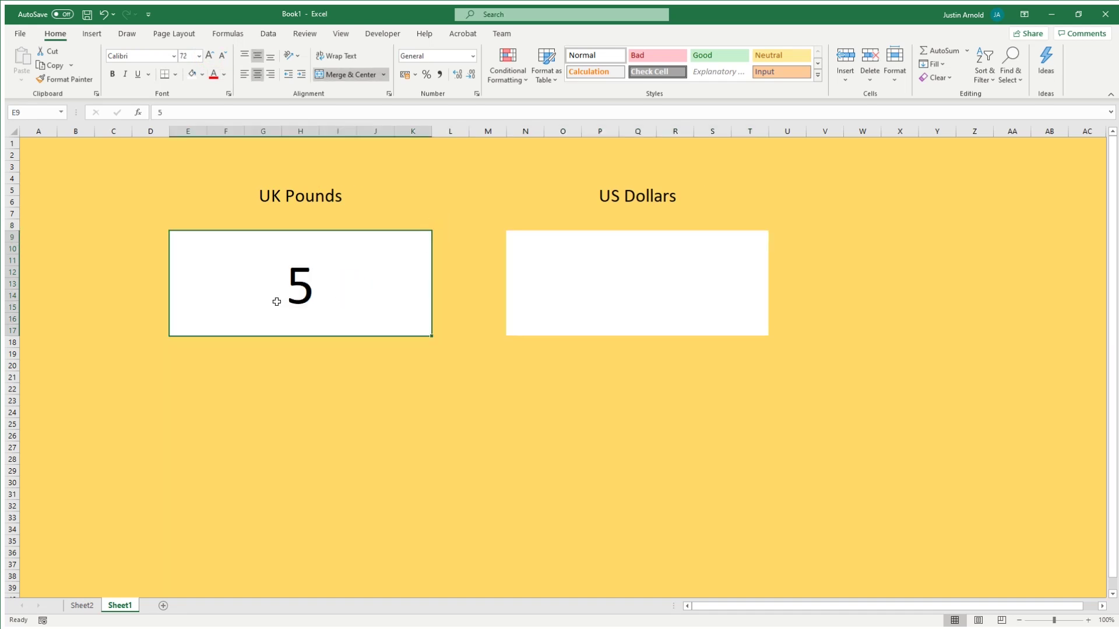
{"action": "left_click", "coordinate": [477, 94]}
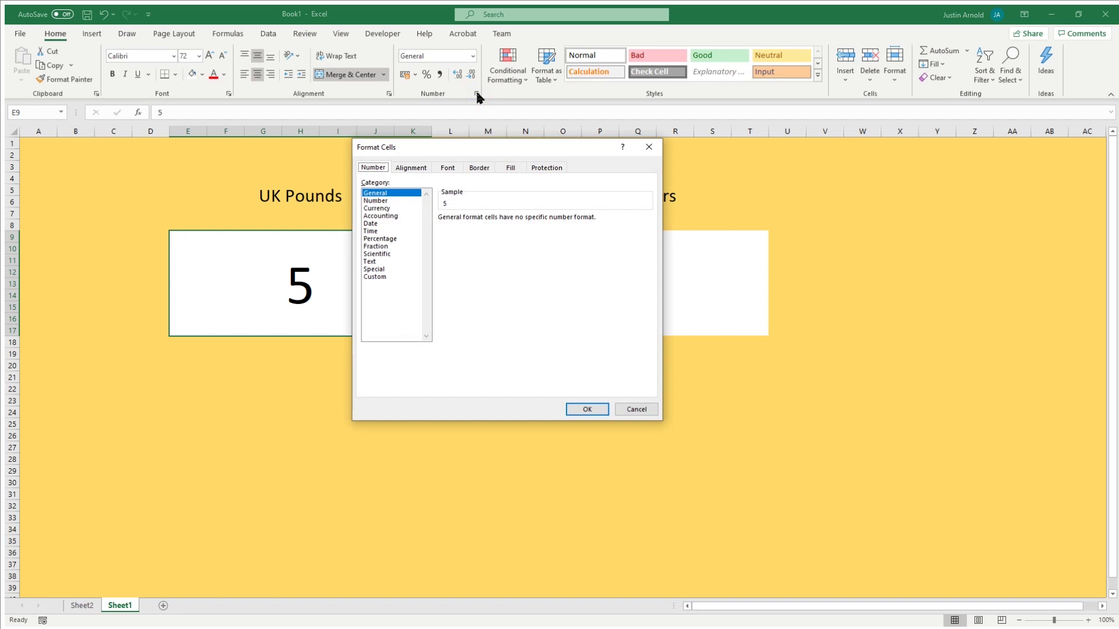
Format the UK Pounds box as £ Currency and the US Dollars box as $ English (United States) Currency
{"action": "left_click", "coordinate": [377, 208]}
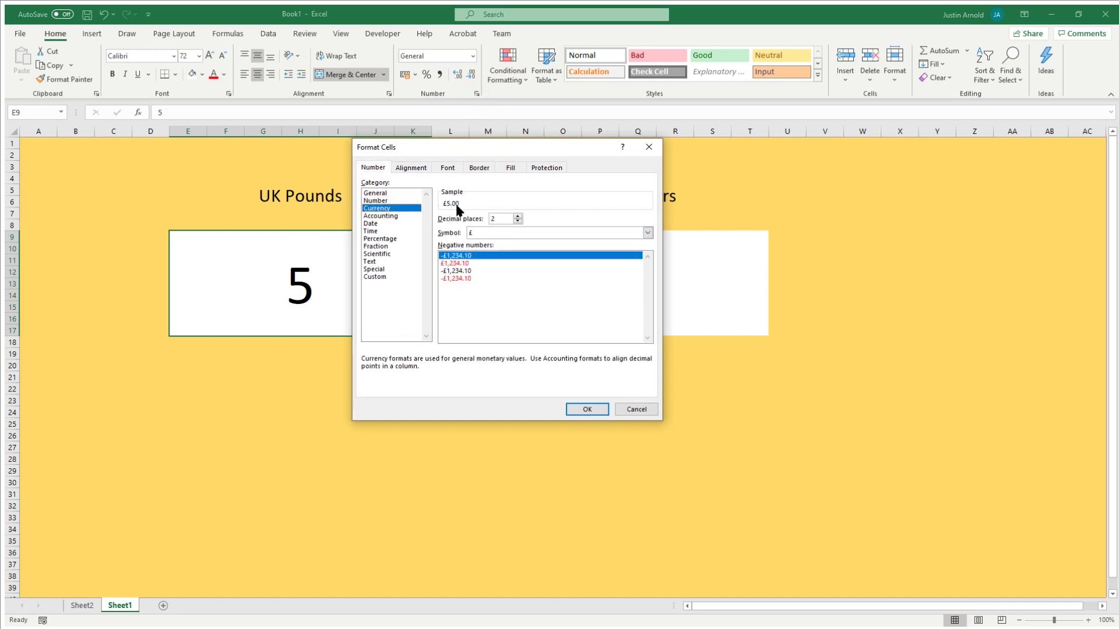
{"action": "left_click", "coordinate": [586, 409]}
{"action": "left_click", "coordinate": [645, 256]}
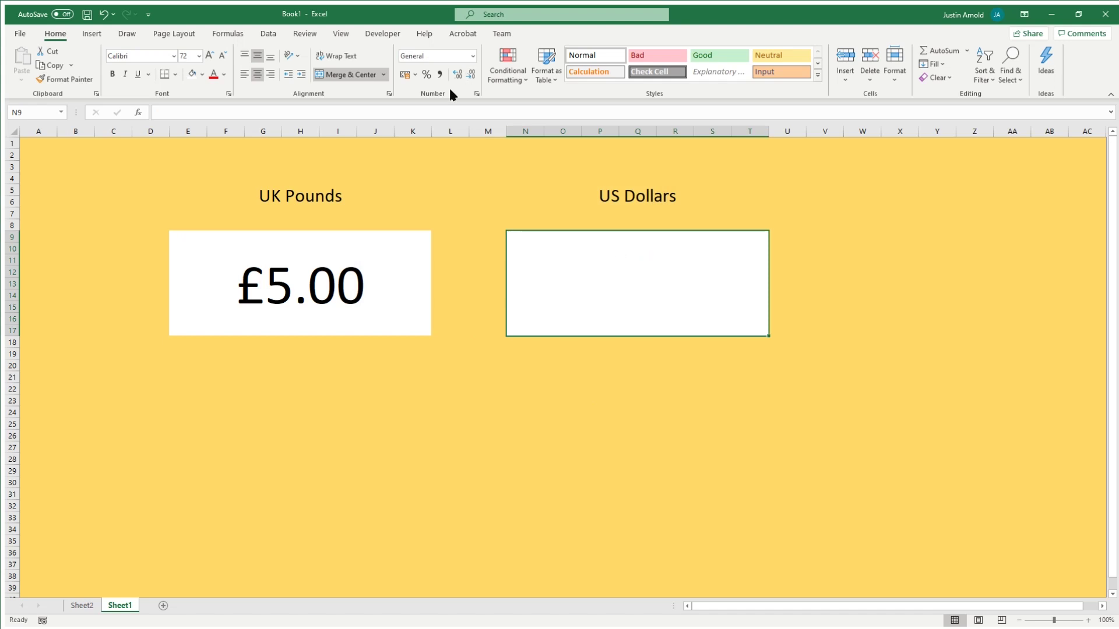
{"action": "left_click", "coordinate": [476, 94]}
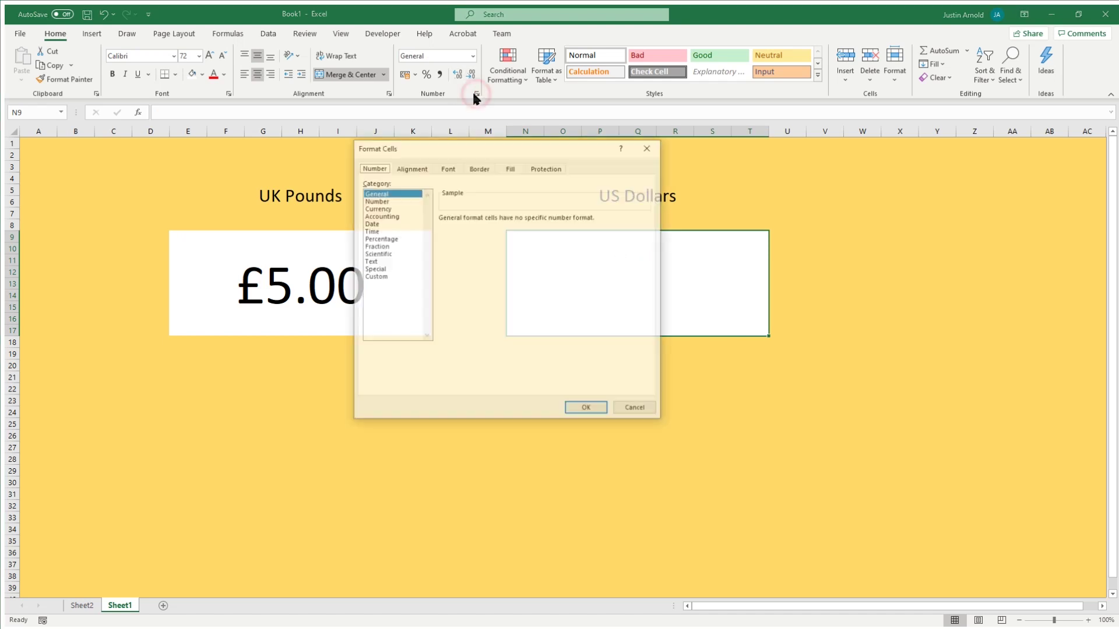
{"action": "left_click", "coordinate": [385, 208]}
{"action": "left_click", "coordinate": [512, 233]}
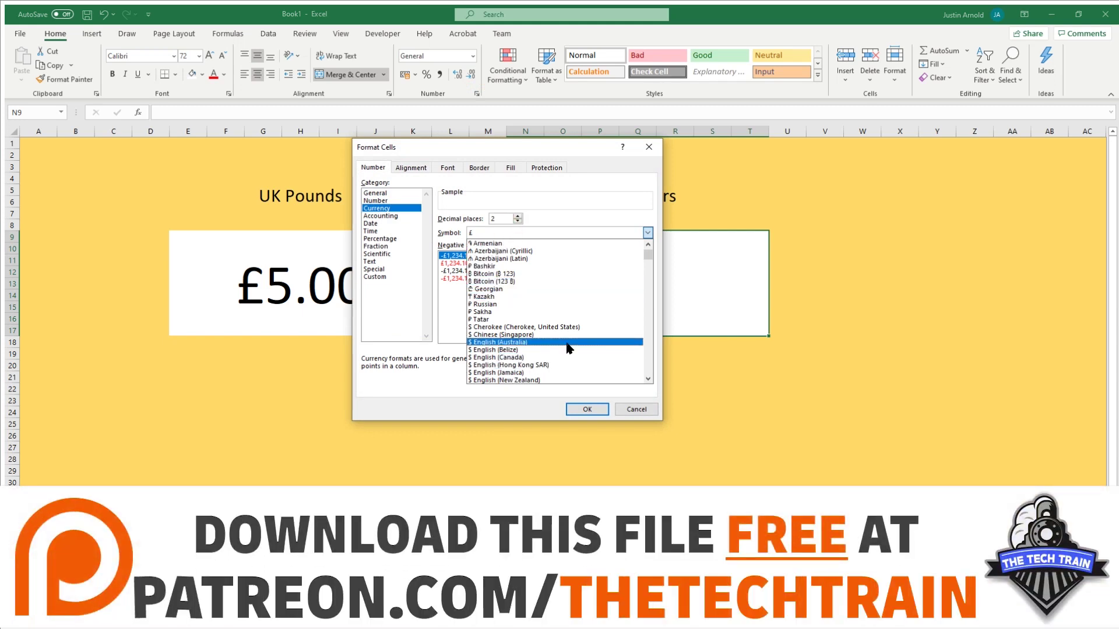
{"action": "scroll", "coordinate": [565, 343], "scroll_direction": "down", "scroll_amount": 1}
{"action": "scroll", "coordinate": [568, 344], "scroll_direction": "down", "scroll_amount": 1}
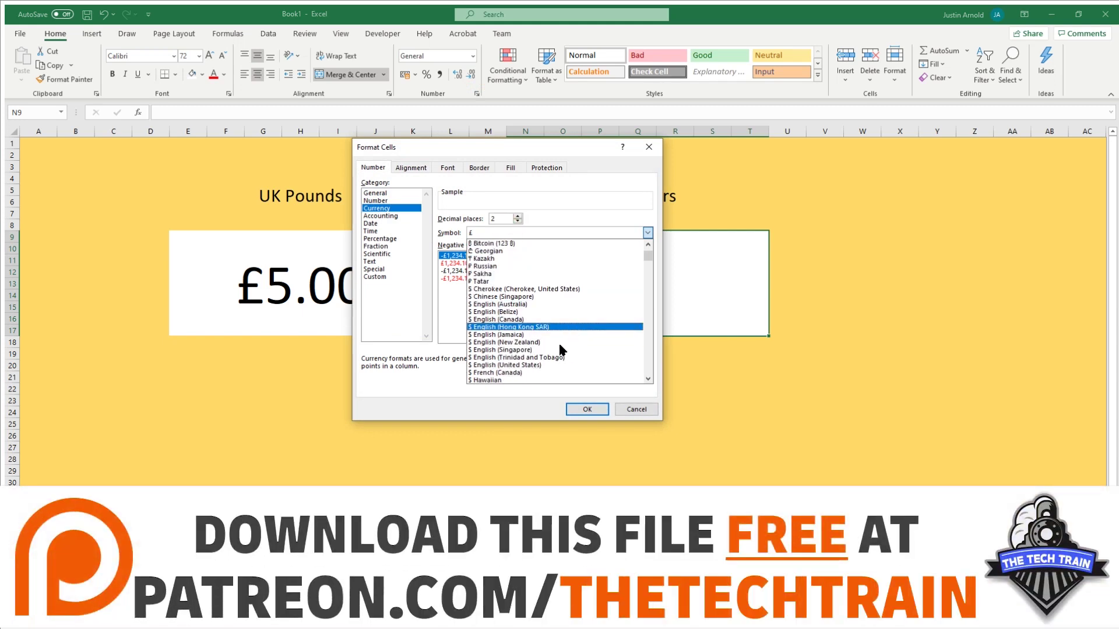
{"action": "left_click", "coordinate": [531, 355]}
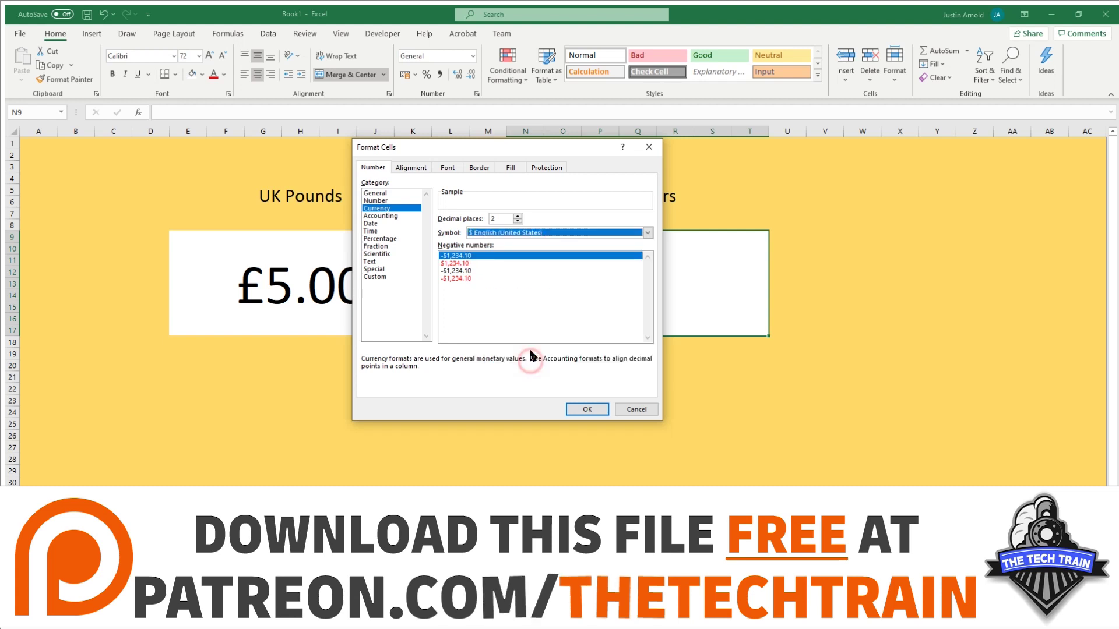
{"action": "left_click", "coordinate": [583, 407]}
Check the UK Pounds box's £5.00 formatting, then select the US Dollars box
{"action": "left_click", "coordinate": [459, 422]}
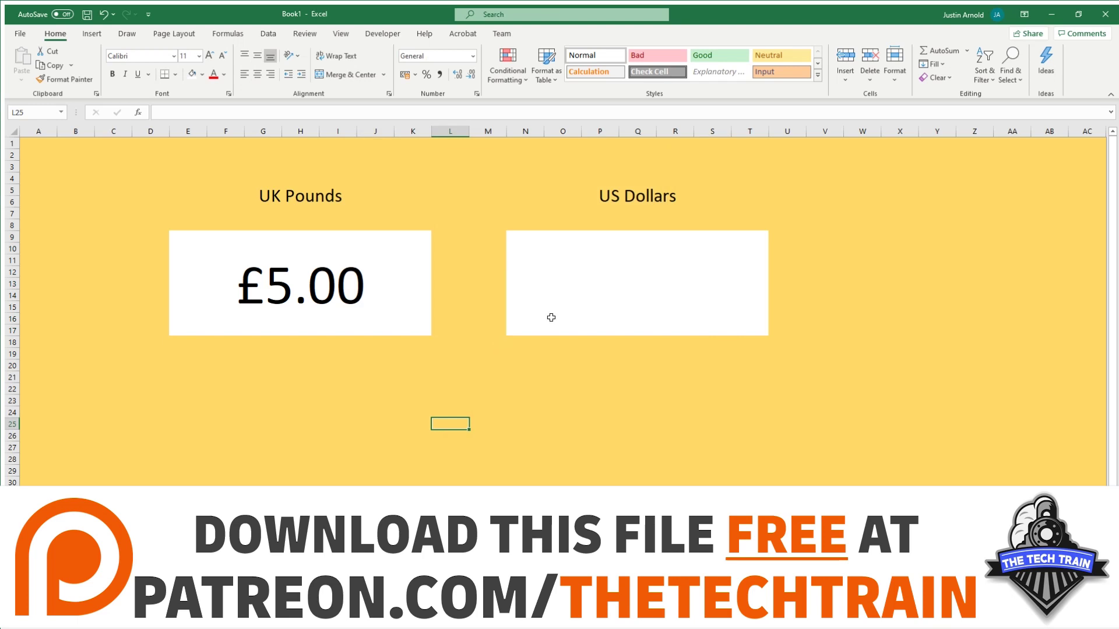
{"action": "left_click", "coordinate": [281, 272]}
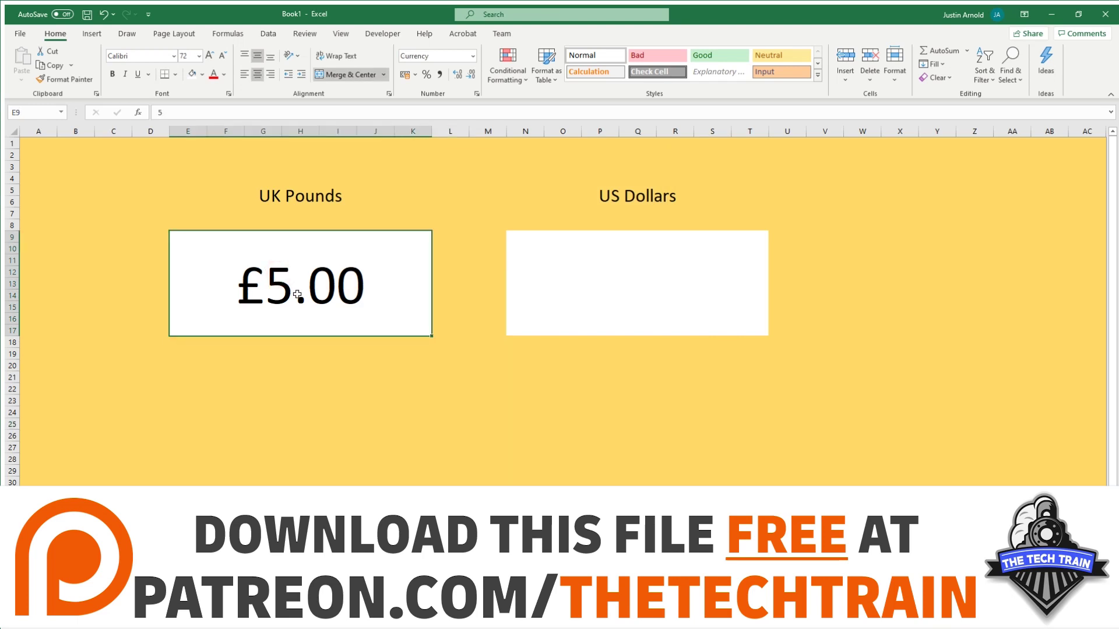
{"action": "left_click", "coordinate": [553, 278]}
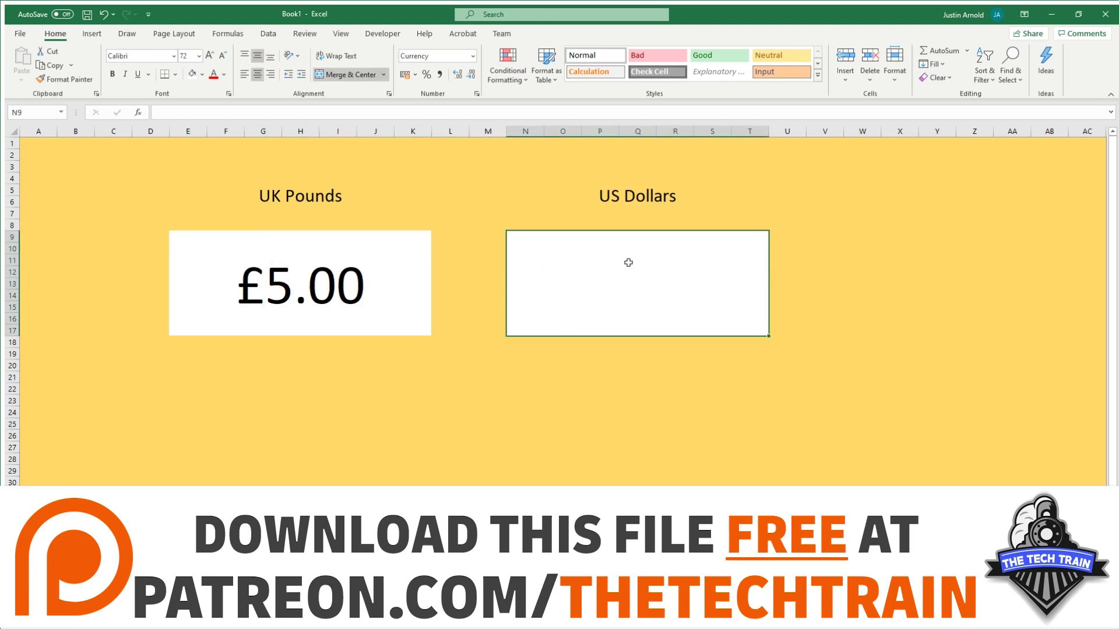
{"action": "left_click", "coordinate": [617, 292]}
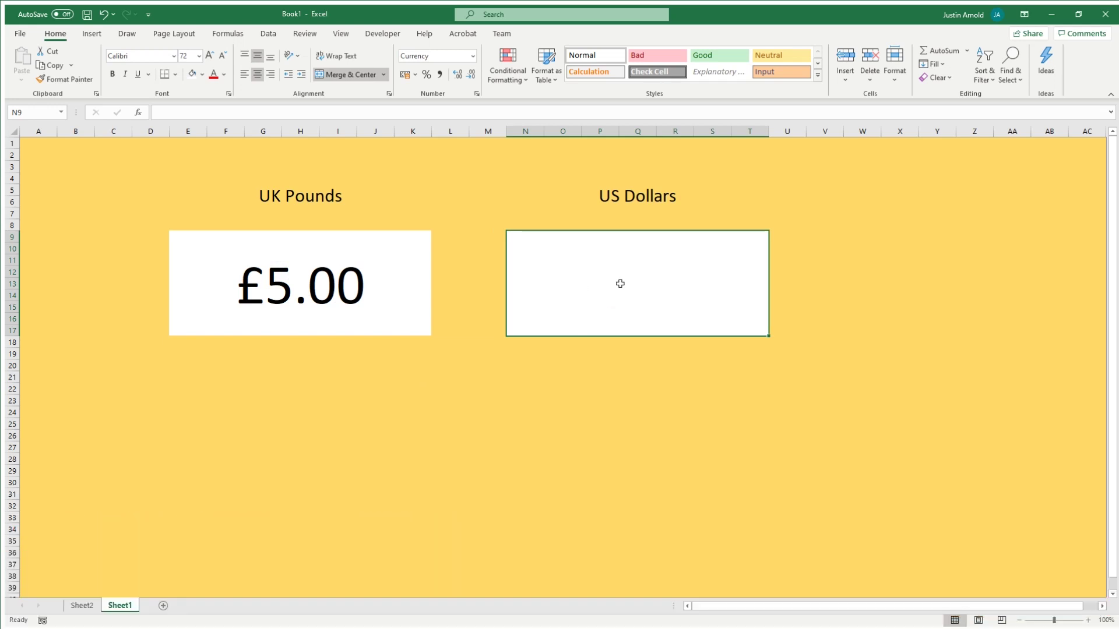
Enter =E9*Sheet2!C2 in the US Dollars box so it shows $6.48
{"action": "type", "text": "="}
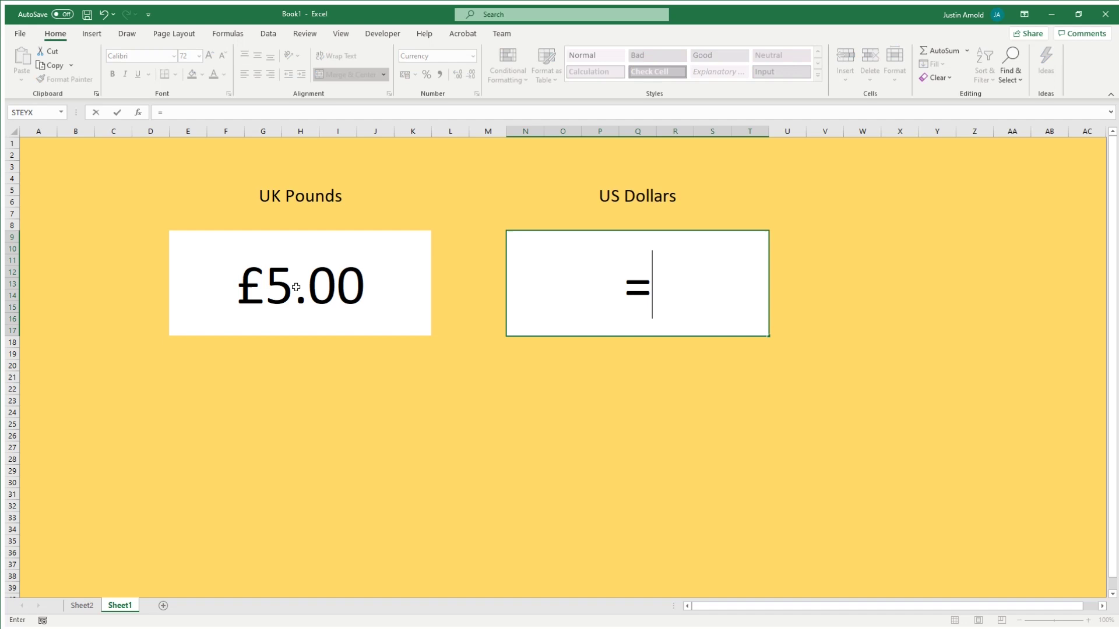
{"action": "left_click", "coordinate": [285, 273]}
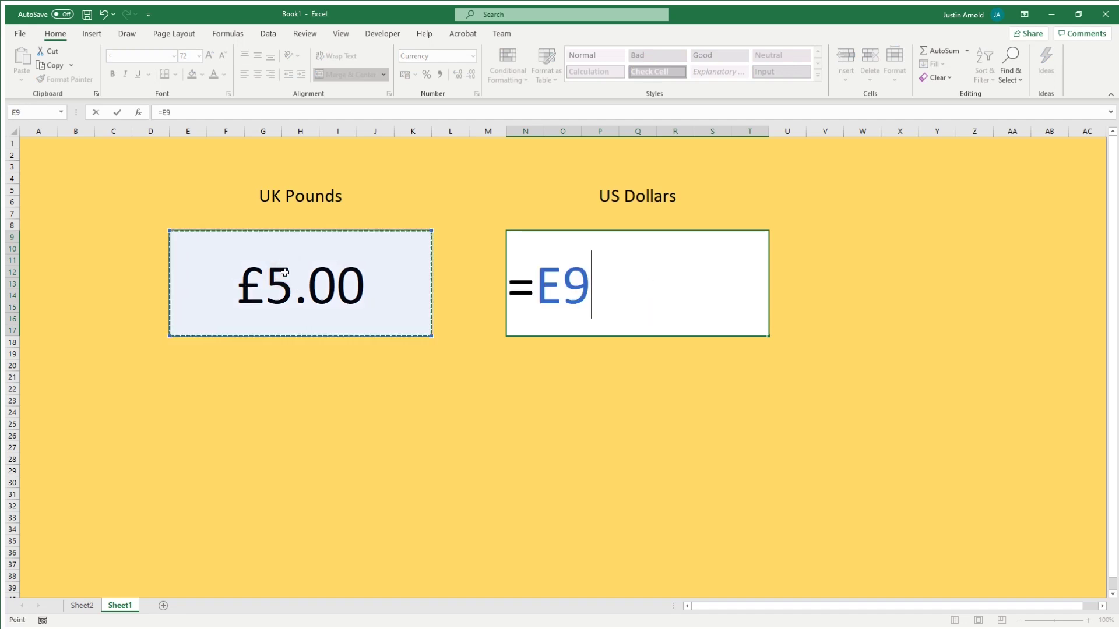
{"action": "type", "text": "*"}
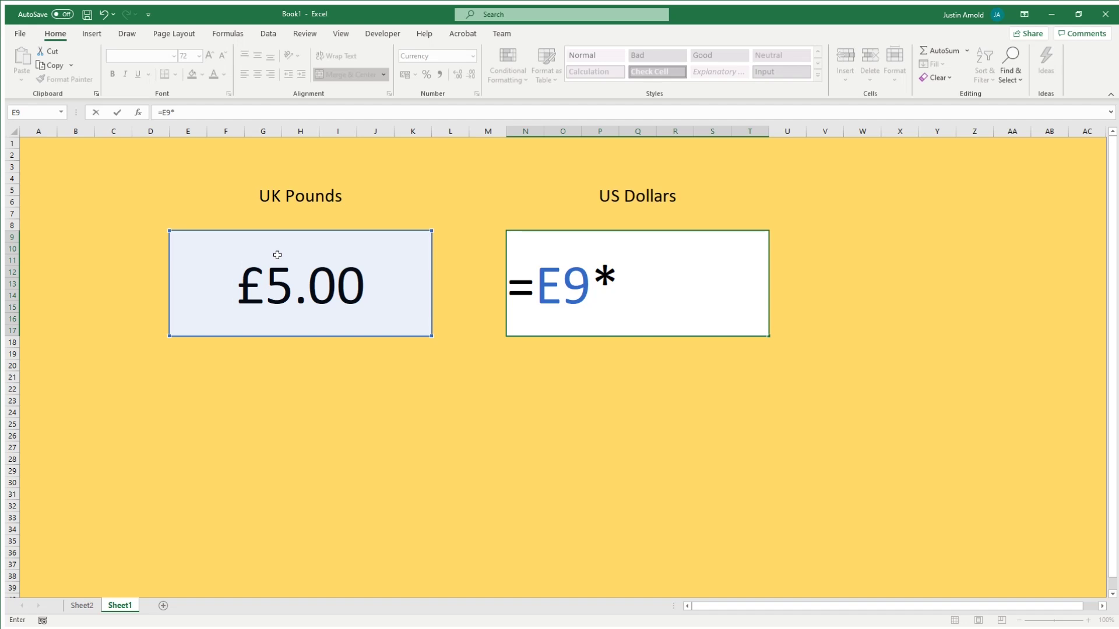
{"action": "left_click", "coordinate": [82, 606]}
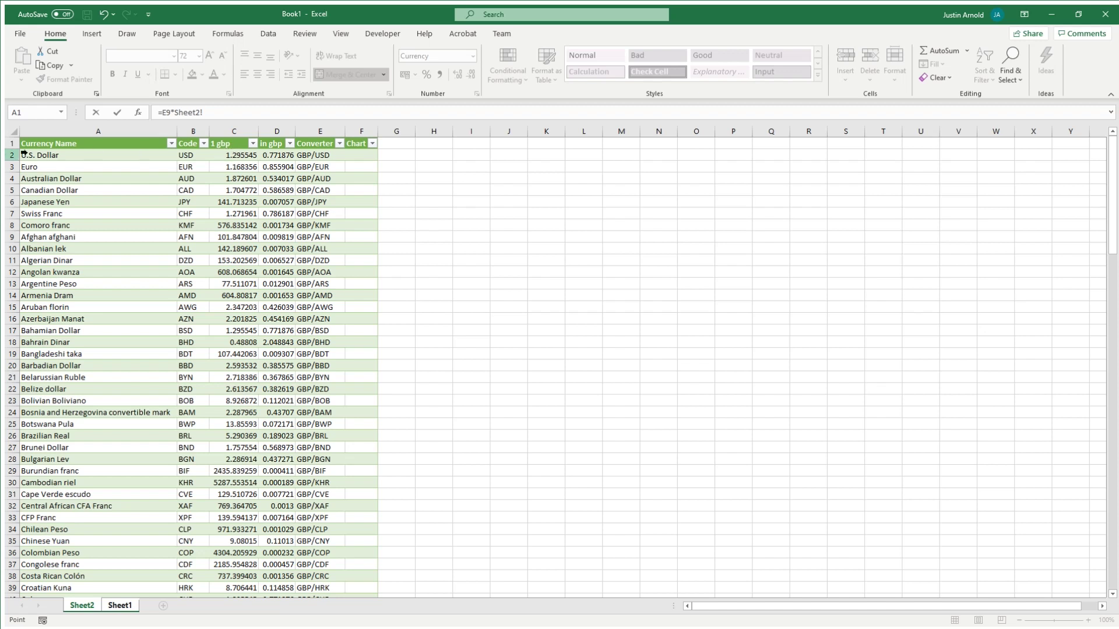
{"action": "left_click", "coordinate": [233, 155]}
{"action": "key", "text": "Return"}
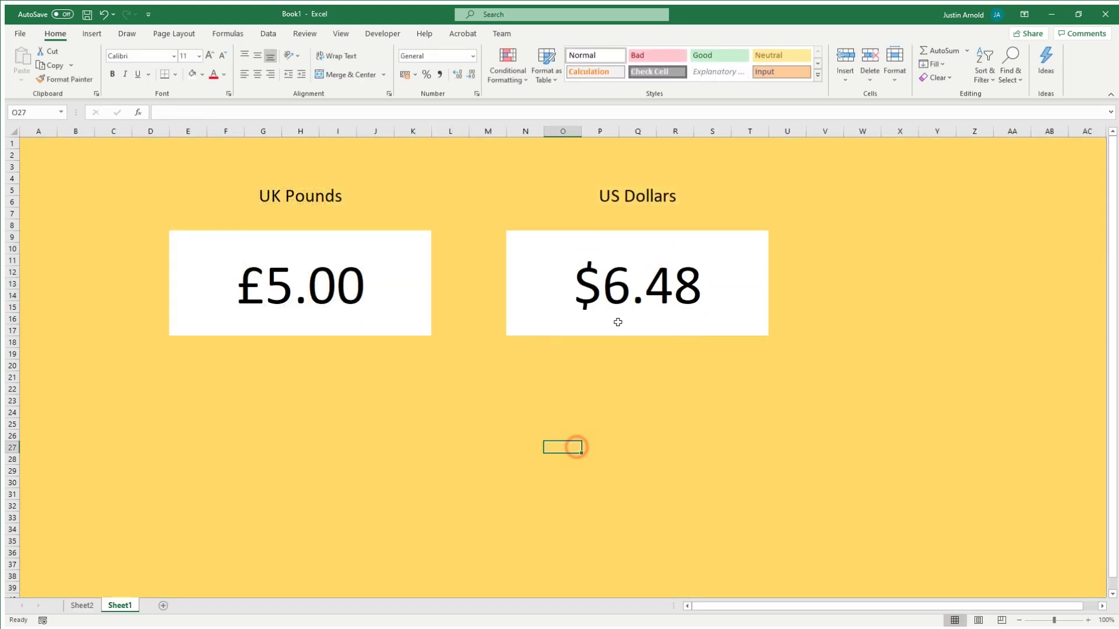
{"action": "left_click", "coordinate": [621, 279]}
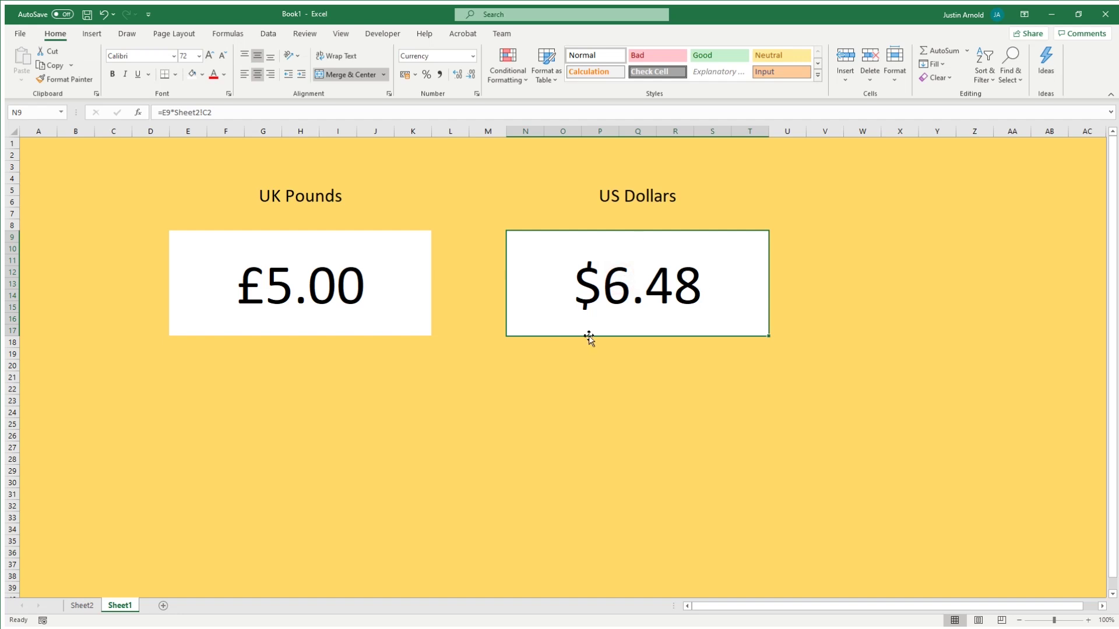
Change the UK Pounds amount to 16.23, making the US Dollars box recalculate to $21.03
{"action": "left_click", "coordinate": [257, 278]}
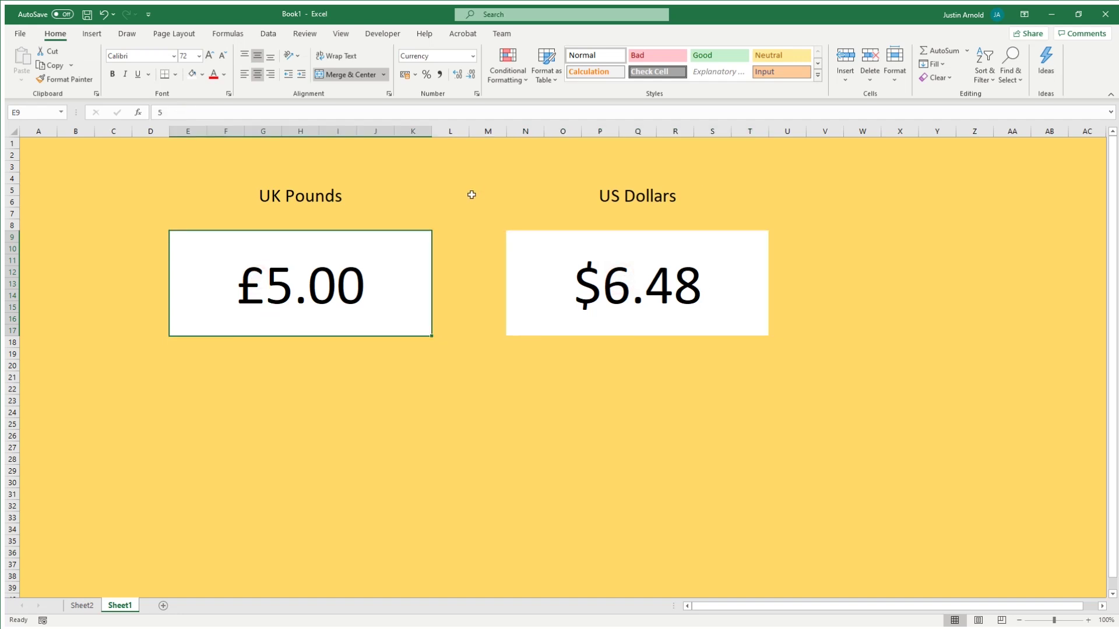
{"action": "type", "text": "1"}
{"action": "key", "text": "Return"}
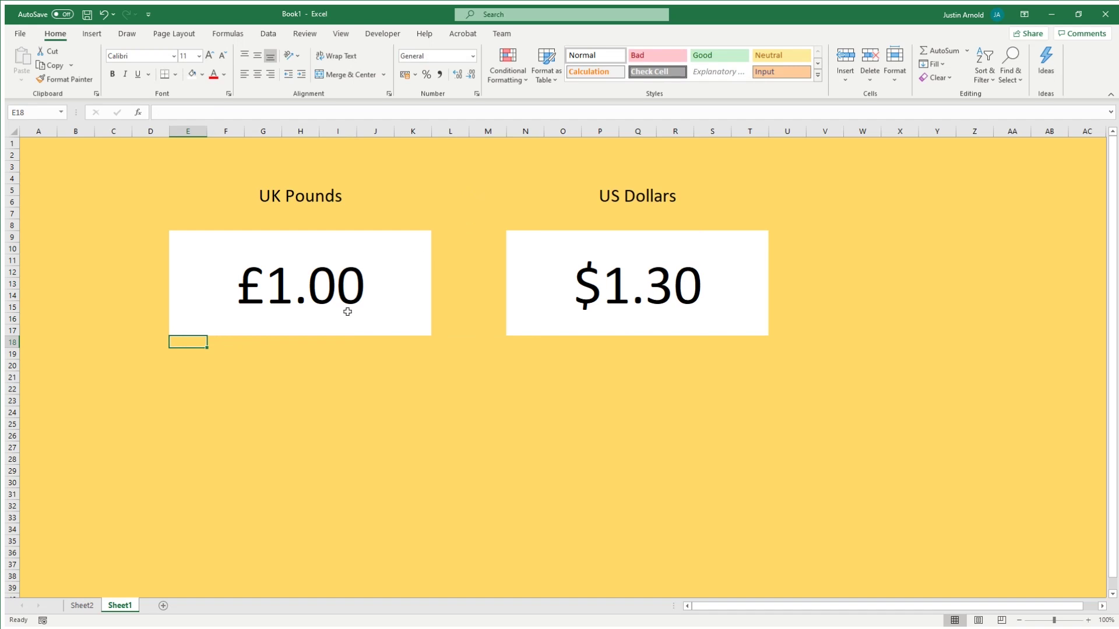
{"action": "left_click", "coordinate": [320, 300]}
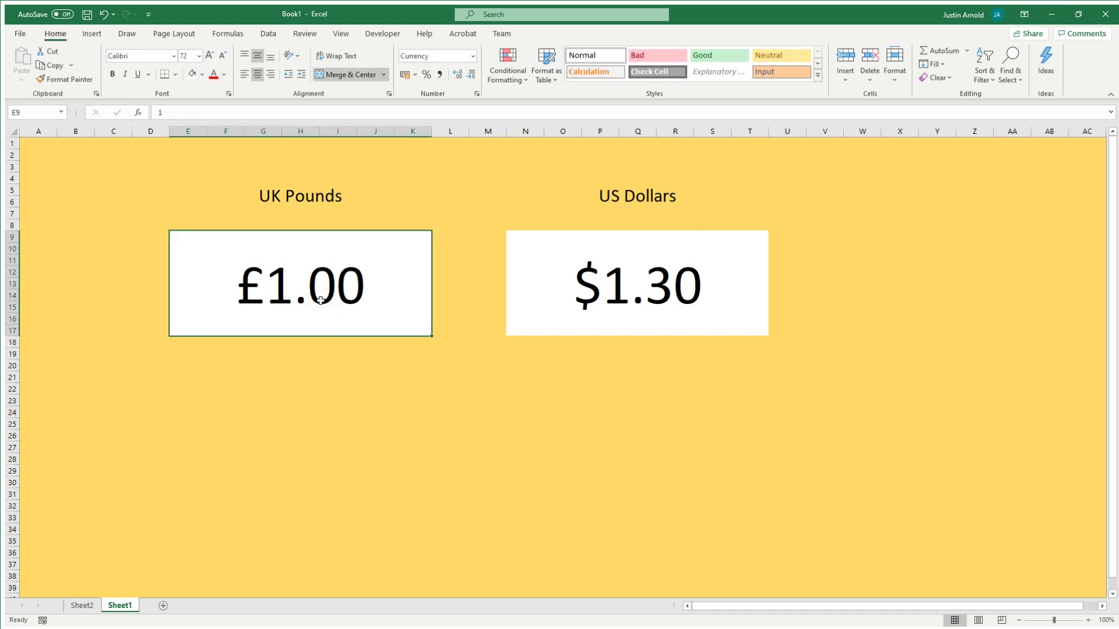
{"action": "type", "text": "16.23"}
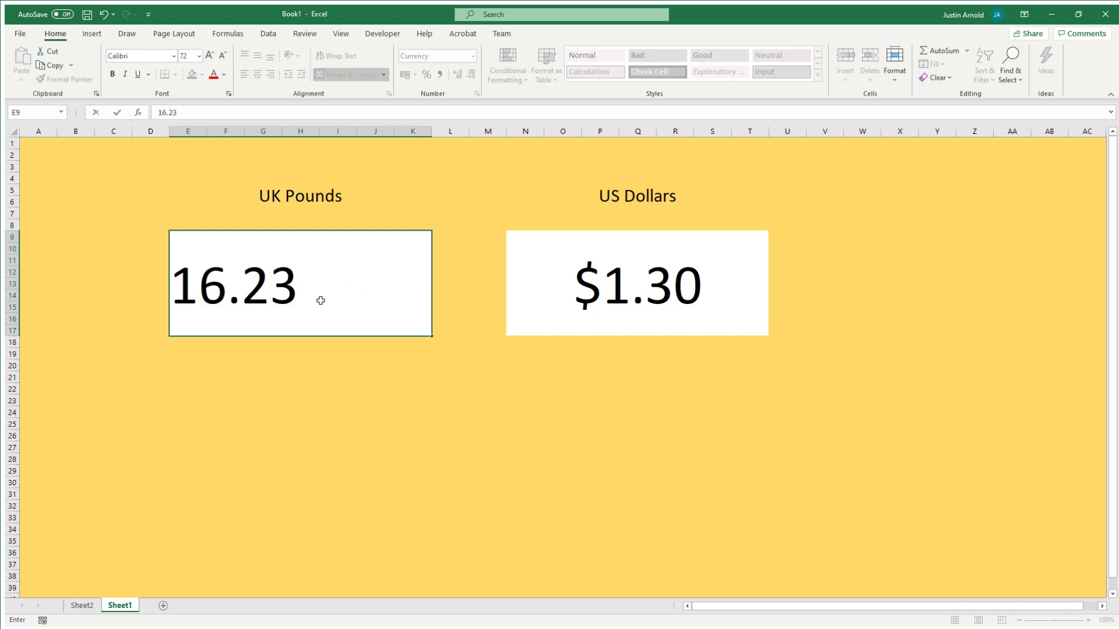
{"action": "key", "text": "Return"}
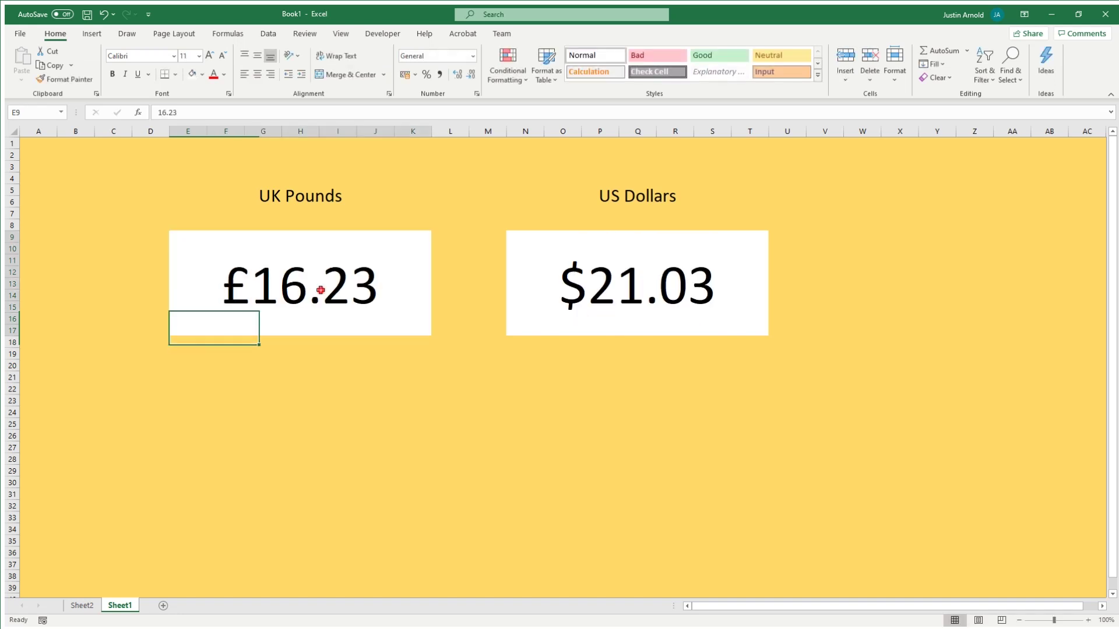
{"action": "left_click", "coordinate": [321, 290]}
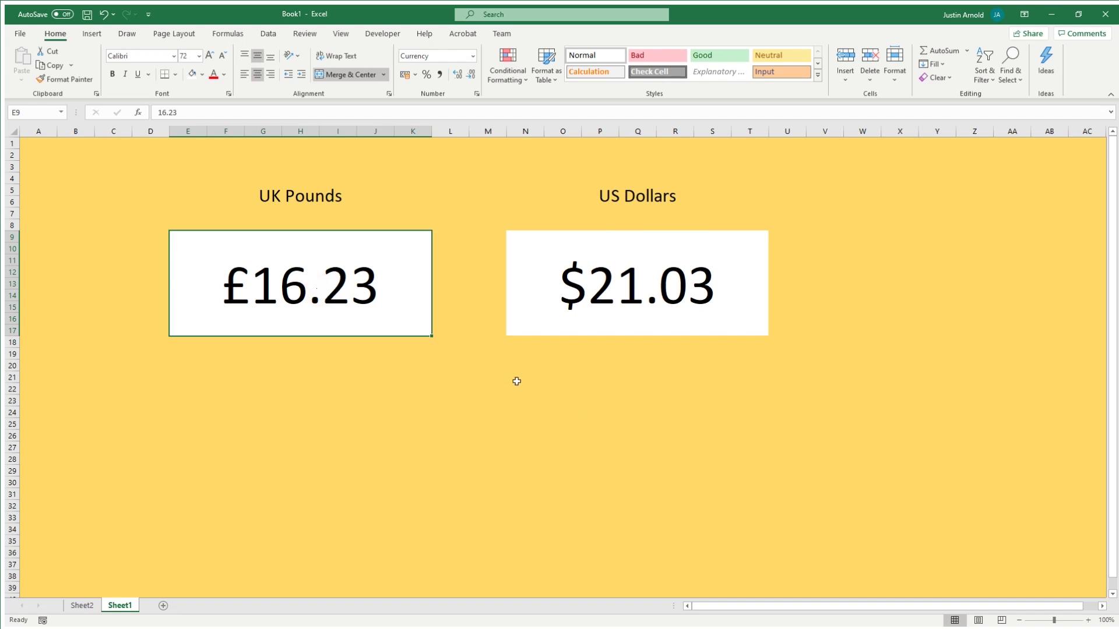
{"action": "left_click_drag", "start_coordinate": [516, 382], "coordinate": [748, 461]}
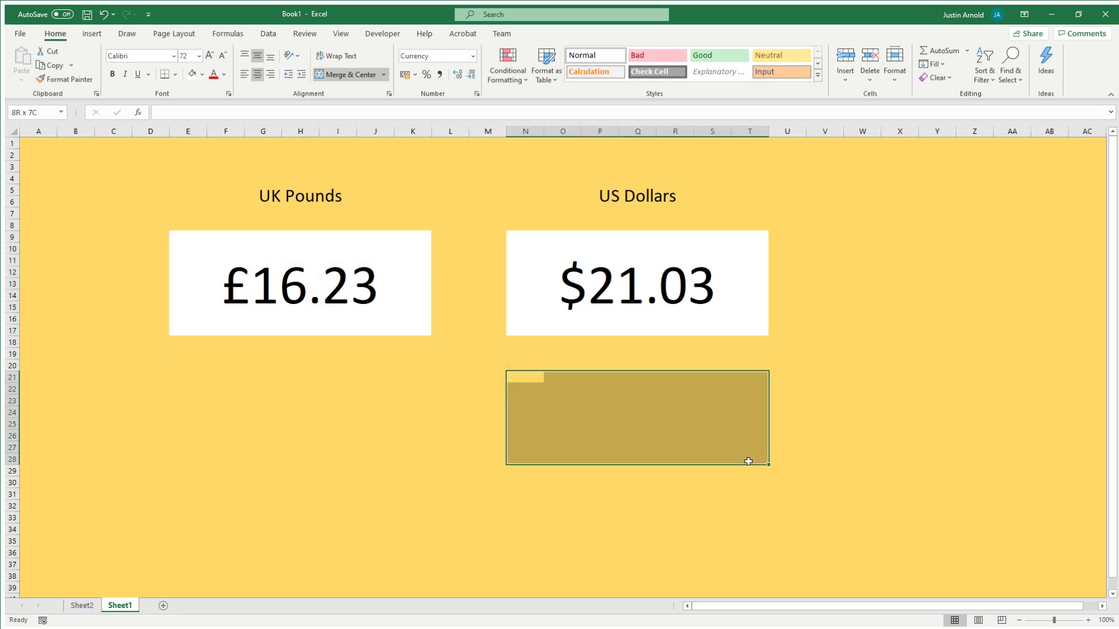
Merge N21:T28 into one white-filled box below US Dollars
{"action": "left_click", "coordinate": [349, 74]}
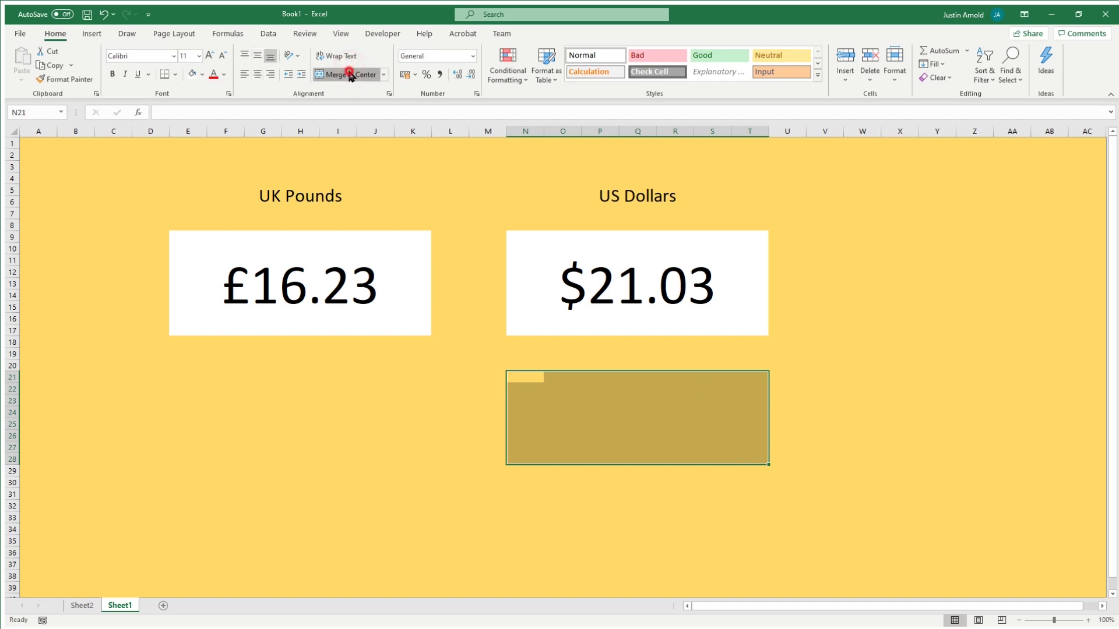
{"action": "left_click", "coordinate": [192, 74]}
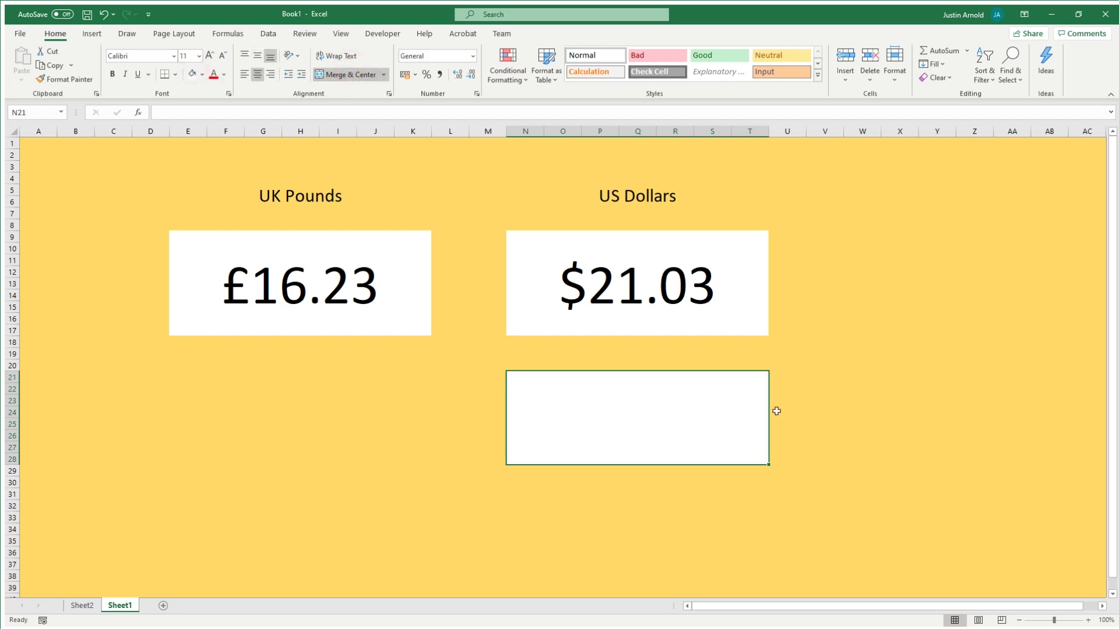
{"action": "left_click_drag", "start_coordinate": [809, 415], "coordinate": [589, 411]}
Enter =E9*Sheet2!C3 in the new box to convert pounds using the Euro rate
{"action": "type", "text": "="}
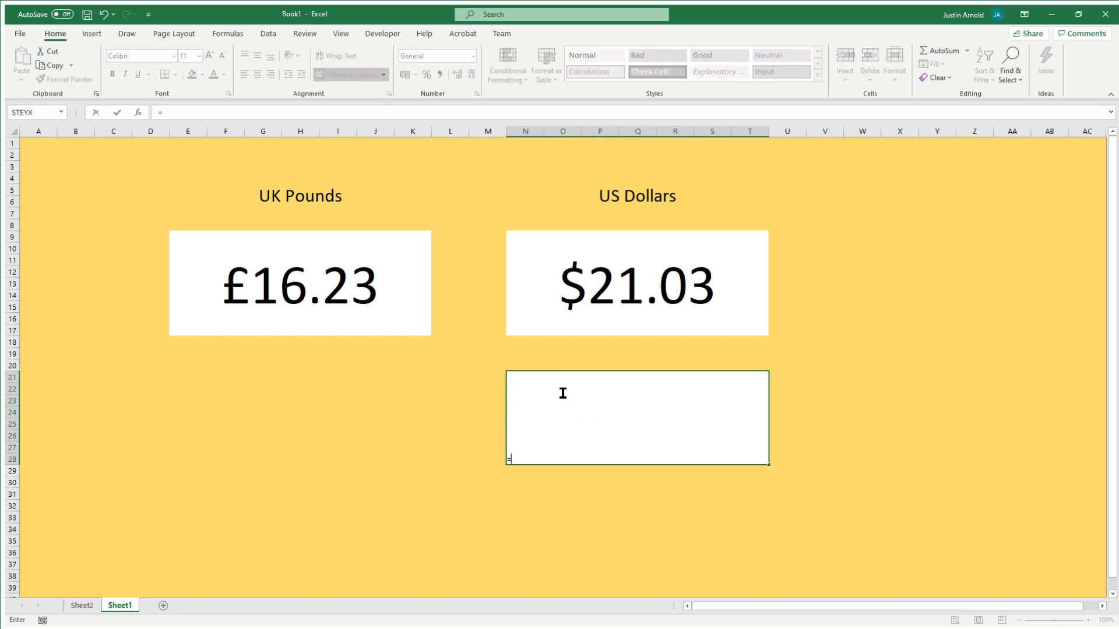
{"action": "left_click", "coordinate": [347, 299]}
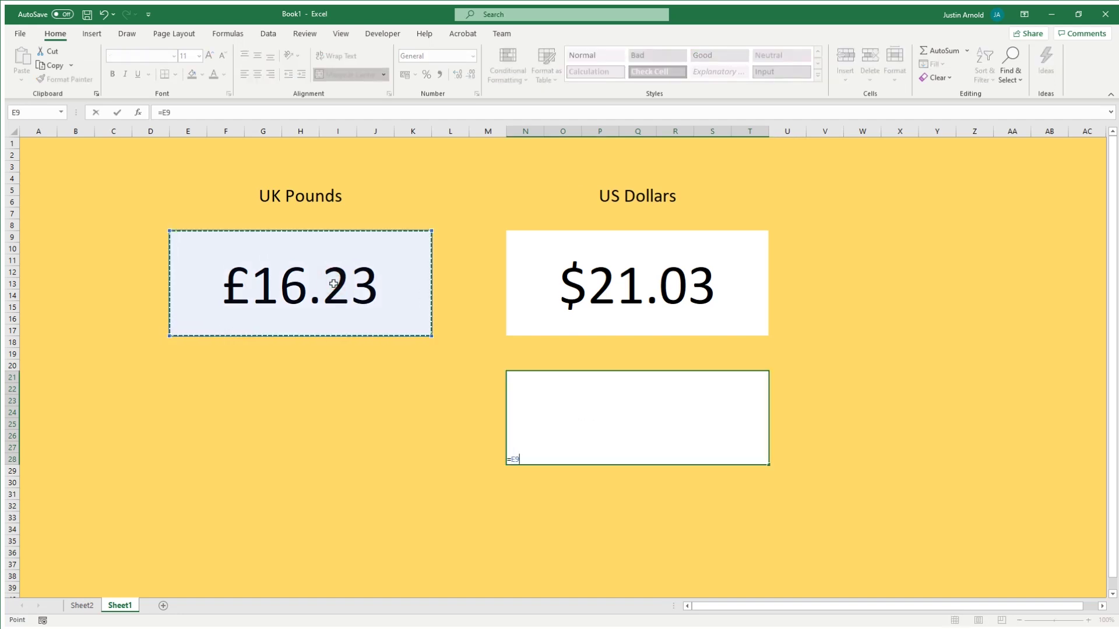
{"action": "type", "text": "*"}
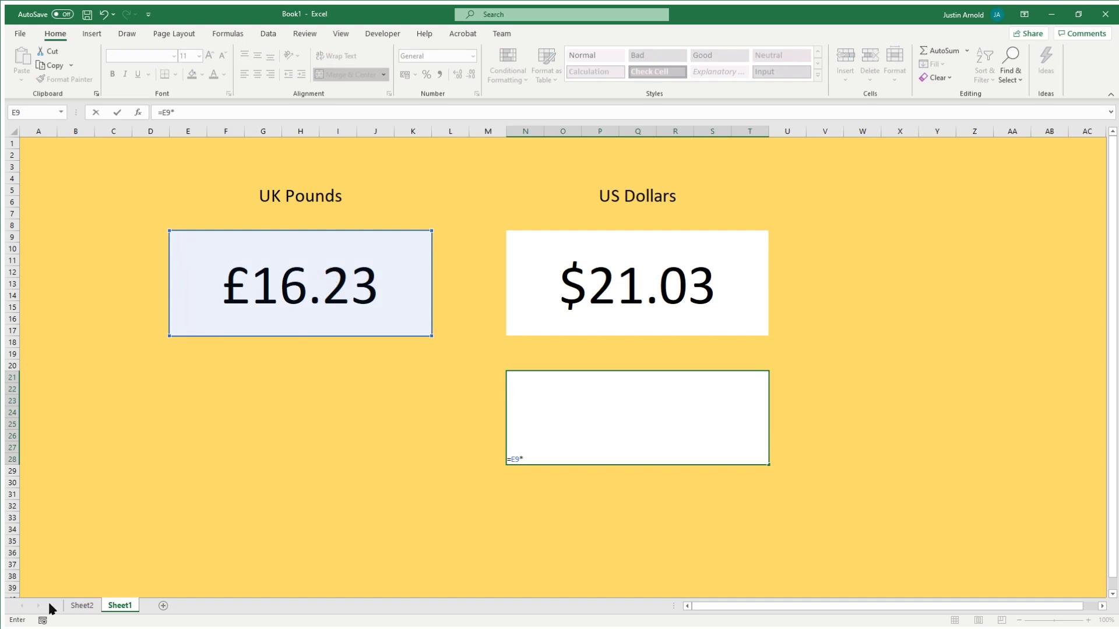
{"action": "left_click", "coordinate": [79, 605]}
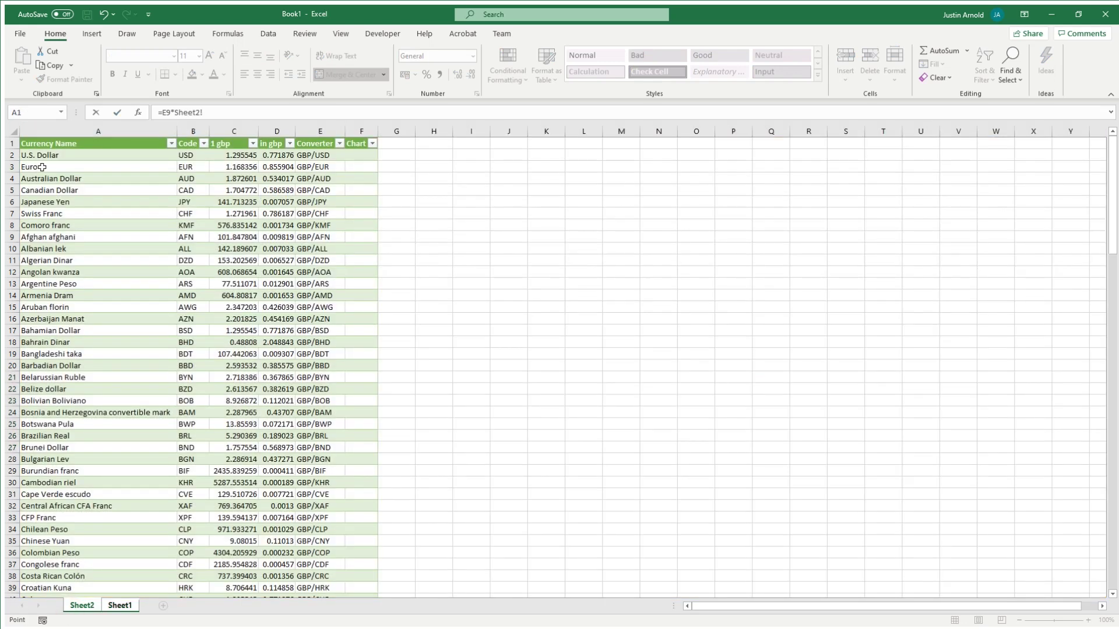
{"action": "left_click", "coordinate": [238, 167]}
{"action": "key", "text": "Return"}
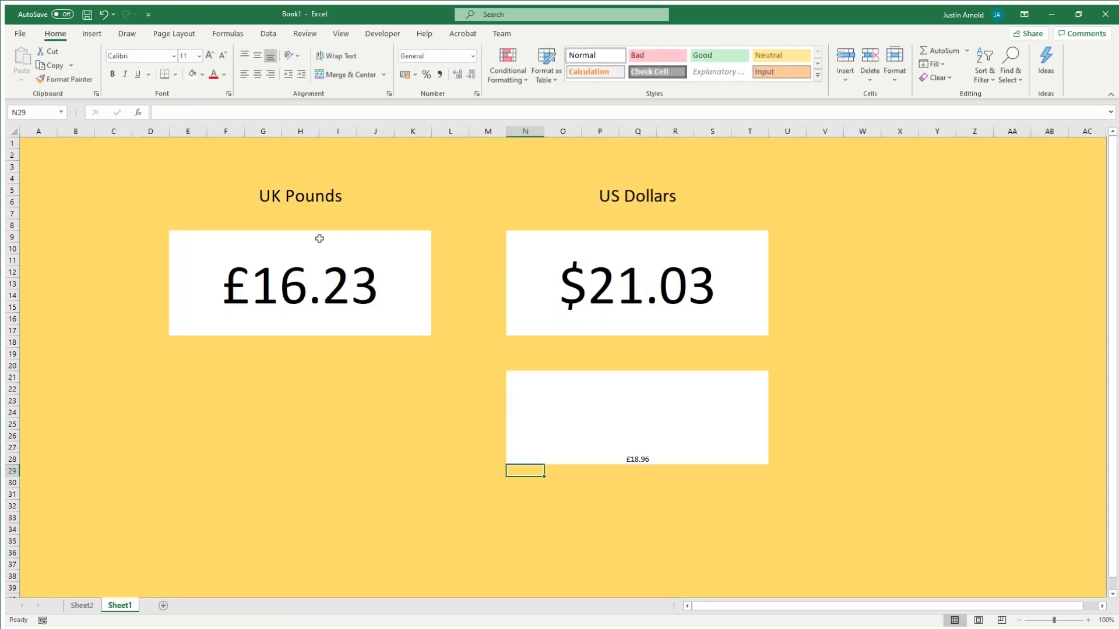
Copy the US Dollars box's formatting onto the new box with Format Painter
{"action": "left_click", "coordinate": [595, 307]}
{"action": "left_click", "coordinate": [64, 79]}
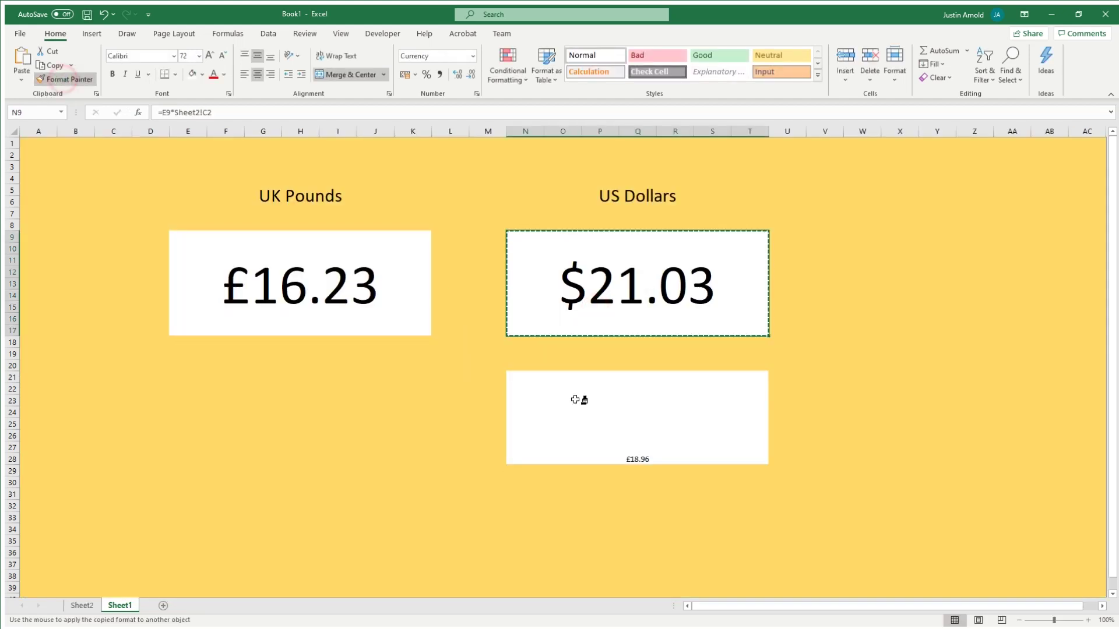
{"action": "left_click", "coordinate": [588, 400]}
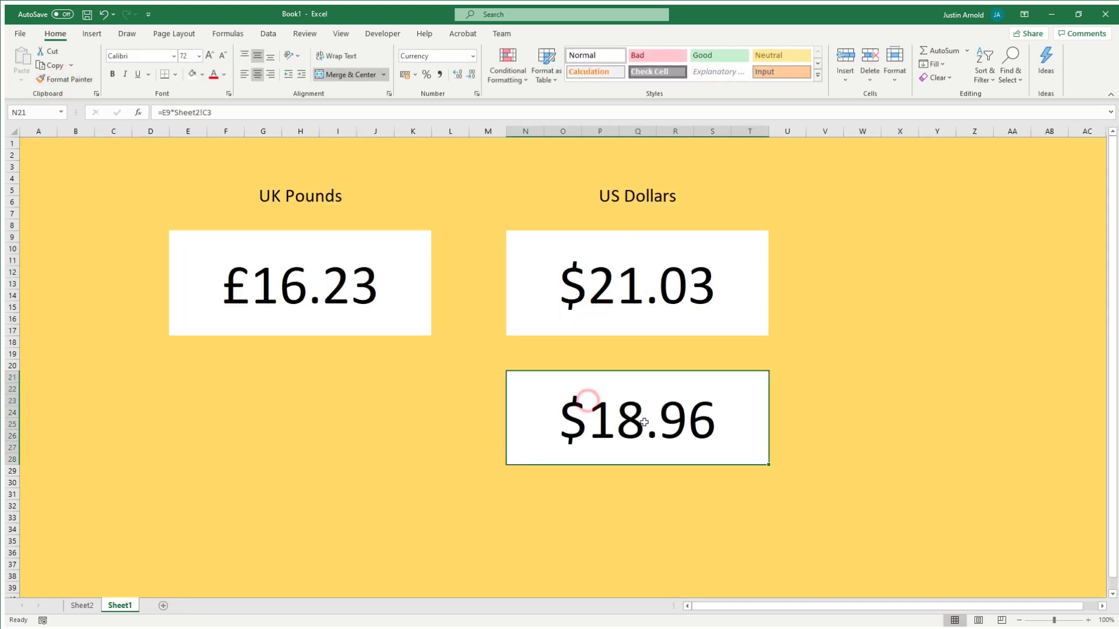
Set the new box's Currency symbol to Euro (€ 123) so it shows € 18.96
{"action": "left_click", "coordinate": [476, 94]}
{"action": "left_click", "coordinate": [511, 232]}
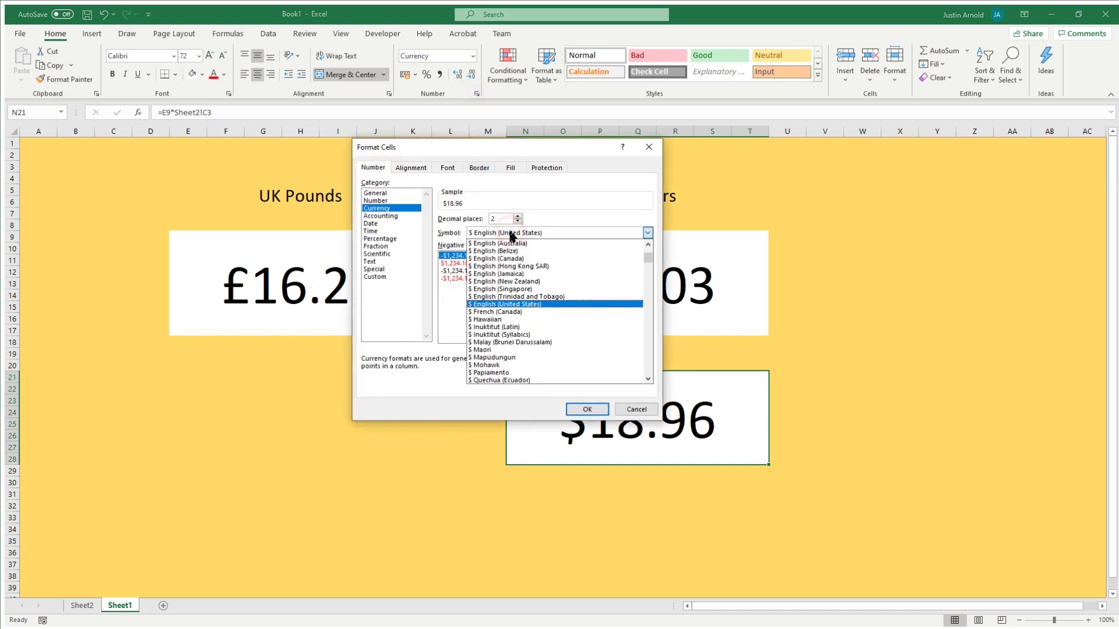
{"action": "scroll", "coordinate": [544, 318], "scroll_direction": "up", "scroll_amount": 5}
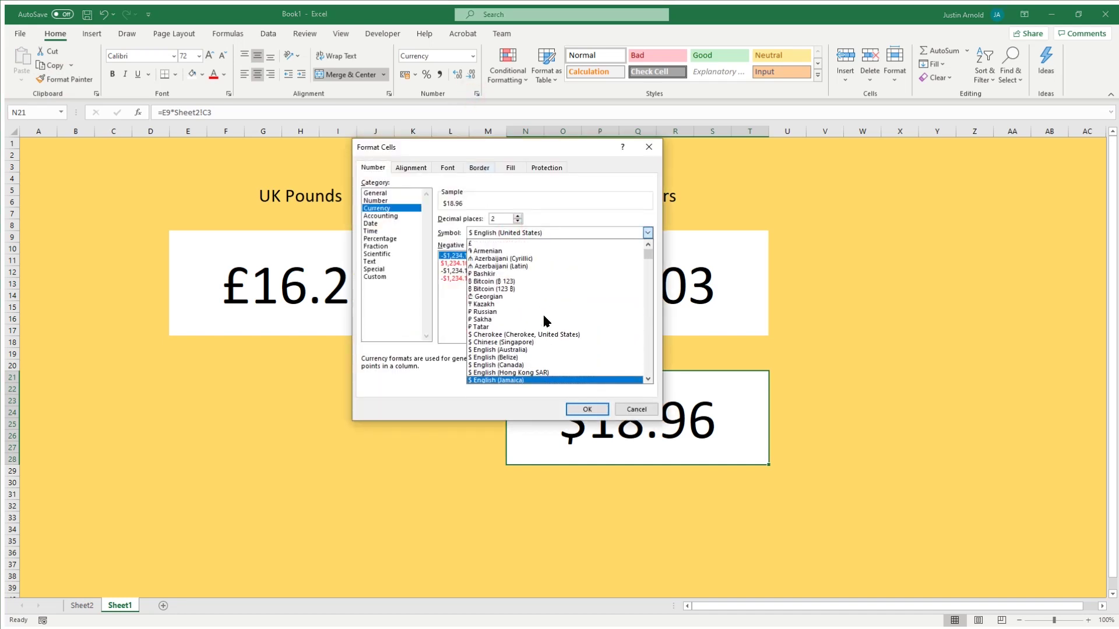
{"action": "scroll", "coordinate": [613, 285], "scroll_direction": "down", "scroll_amount": 1}
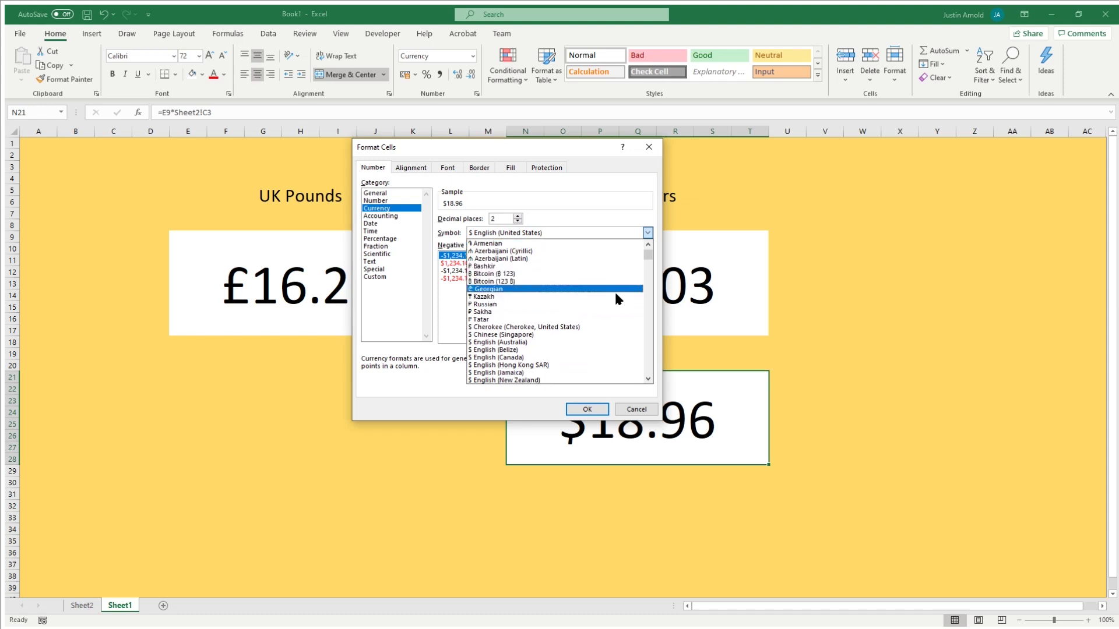
{"action": "scroll", "coordinate": [615, 295], "scroll_direction": "down", "scroll_amount": 6}
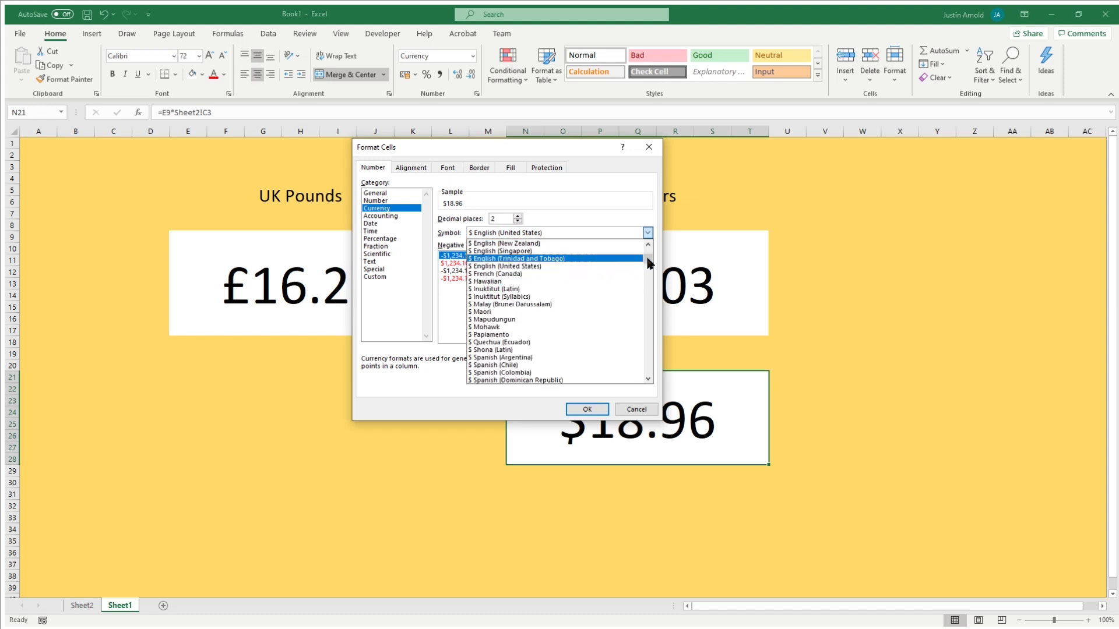
{"action": "left_click_drag", "start_coordinate": [648, 258], "coordinate": [647, 268]}
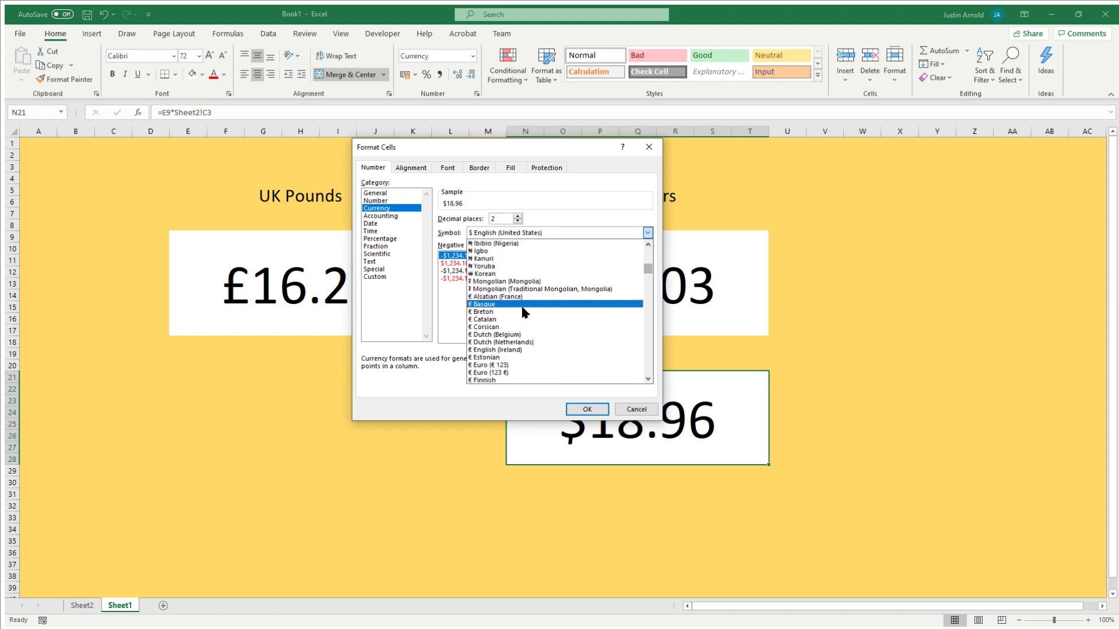
{"action": "scroll", "coordinate": [523, 332], "scroll_direction": "down", "scroll_amount": 1}
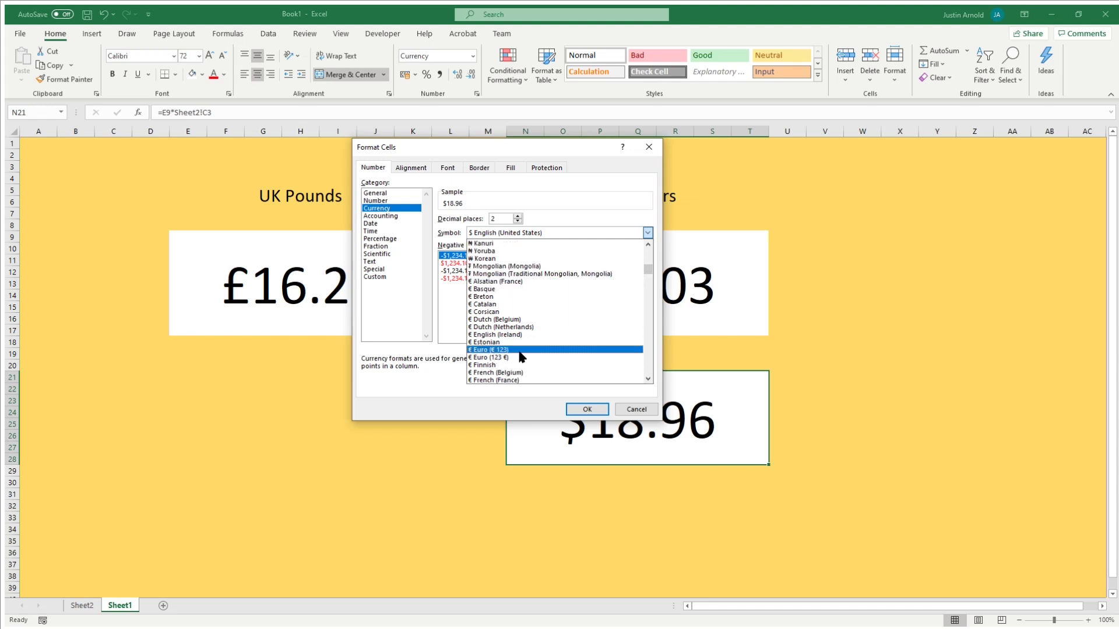
{"action": "left_click", "coordinate": [520, 352]}
{"action": "left_click", "coordinate": [584, 409]}
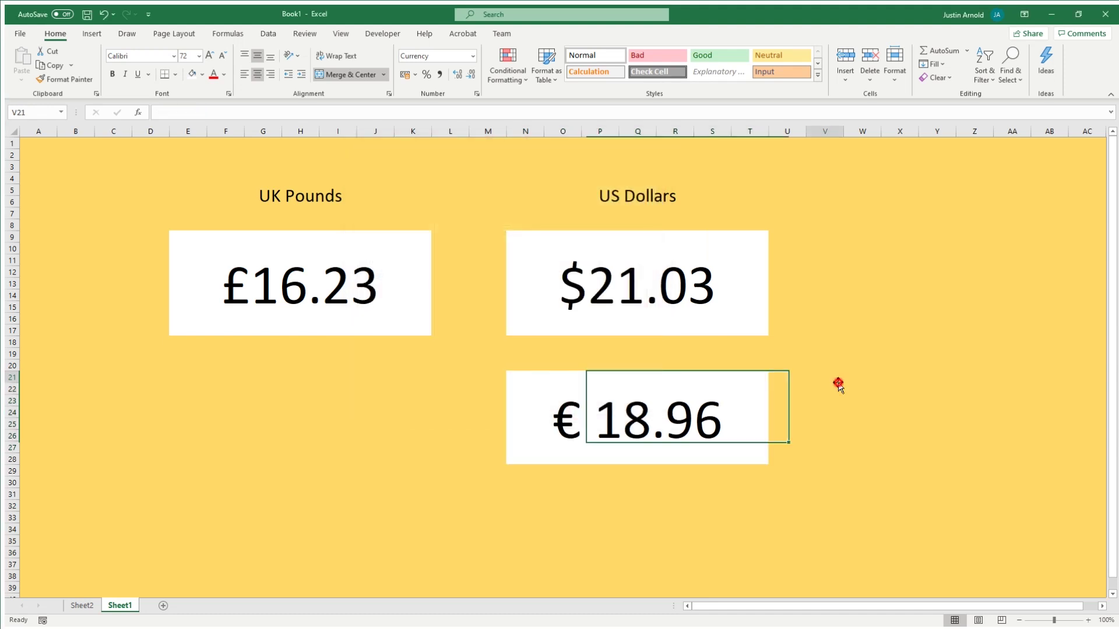
Enter 10 in the UK Pounds box, updating the other boxes to $12.96 and € 11.68
{"action": "left_click", "coordinate": [367, 289]}
{"action": "type", "text": "1"}
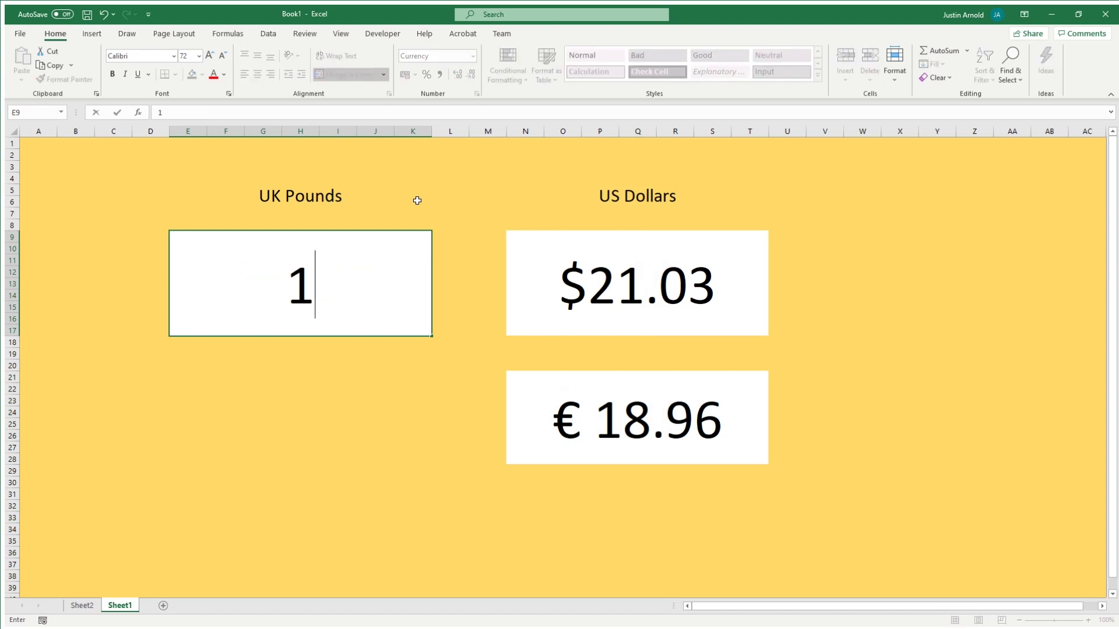
{"action": "type", "text": "0"}
{"action": "key", "text": "Return"}
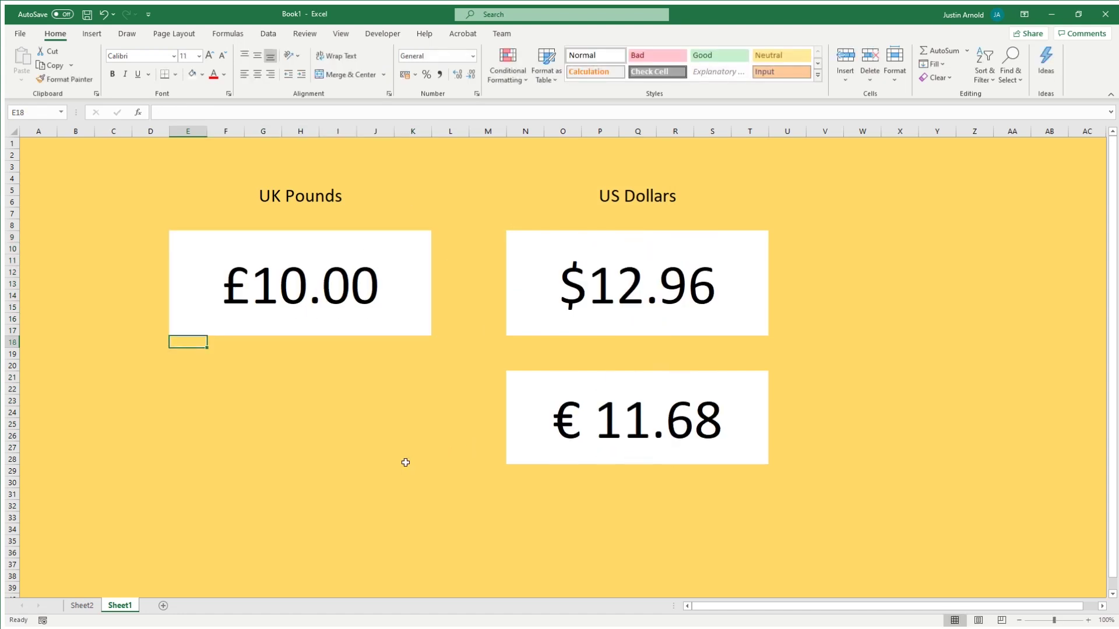
{"action": "left_click", "coordinate": [360, 318]}
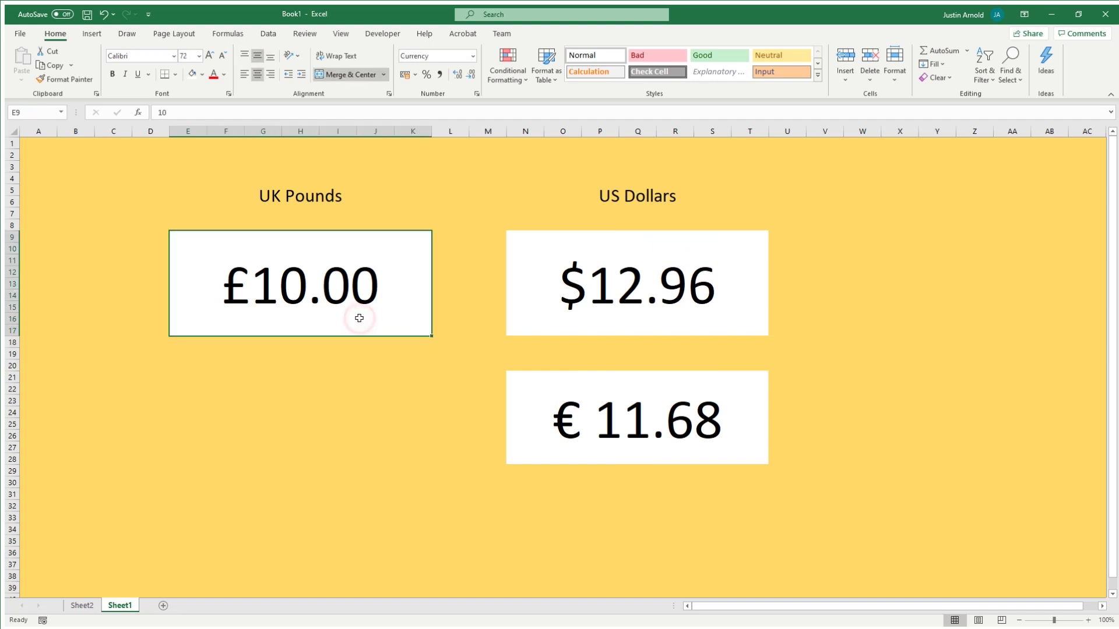